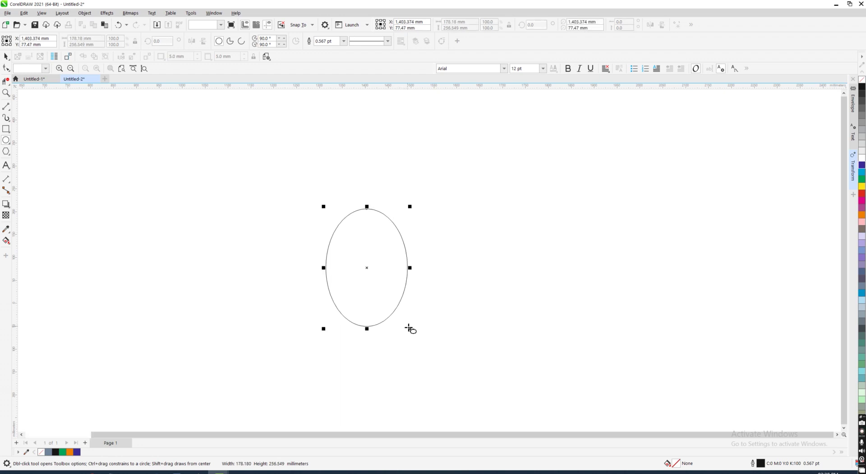
Place two copies of the ellipse beside the original in a row and rotate the rightmost copy to 90 degrees.
left_click(6, 55)
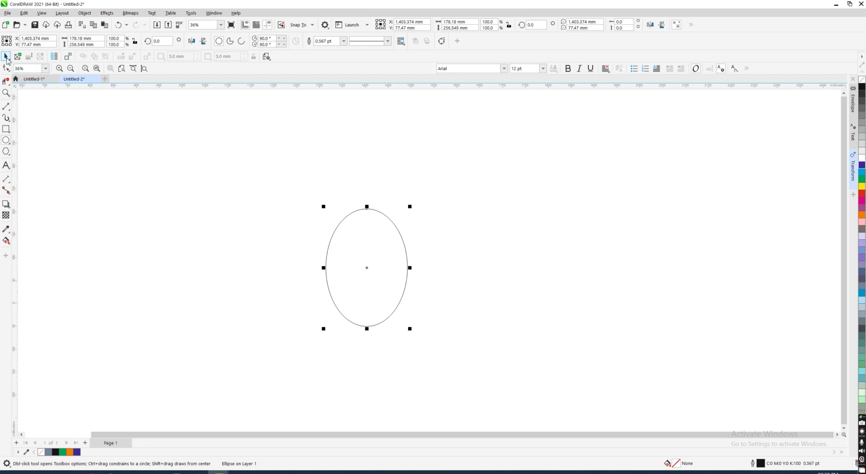
left_click_drag(390, 265, 593, 242)
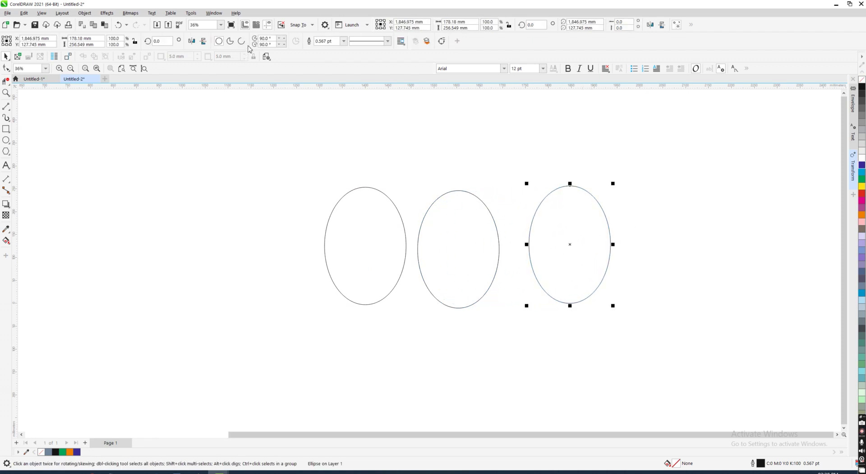
type("90")
key("Return")
Rotate the middle ellipse to 150 degrees and the leftmost ellipse to 30 degrees.
left_click(419, 273)
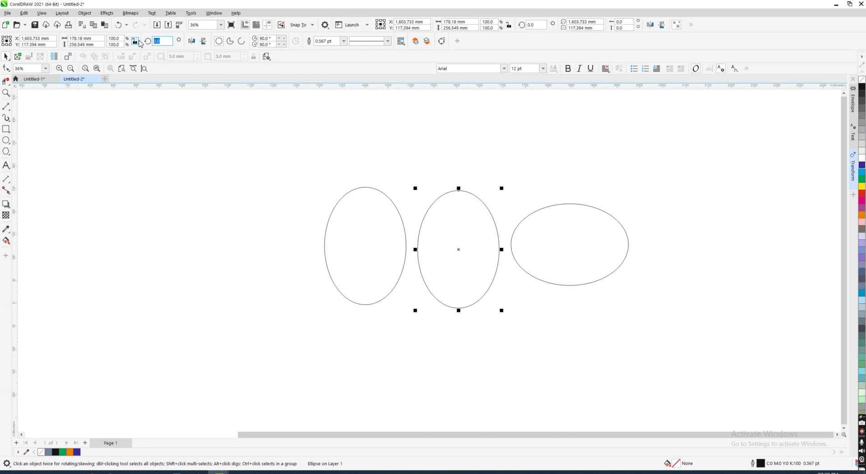
type("150")
key("Return")
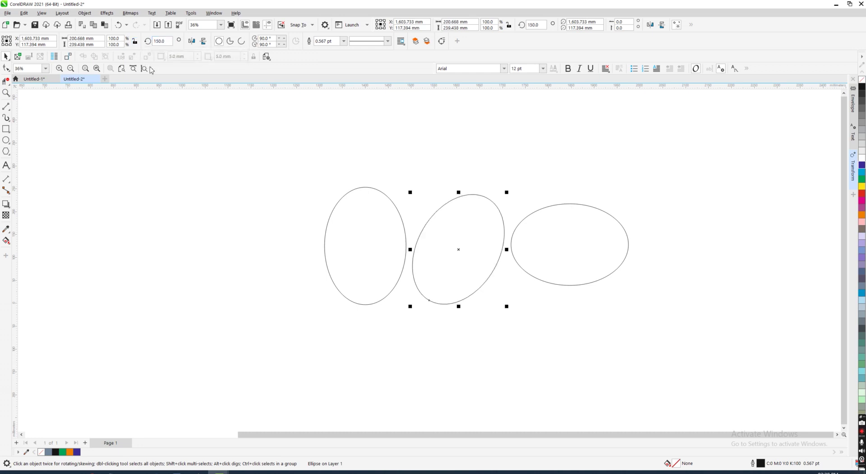
left_click(344, 242)
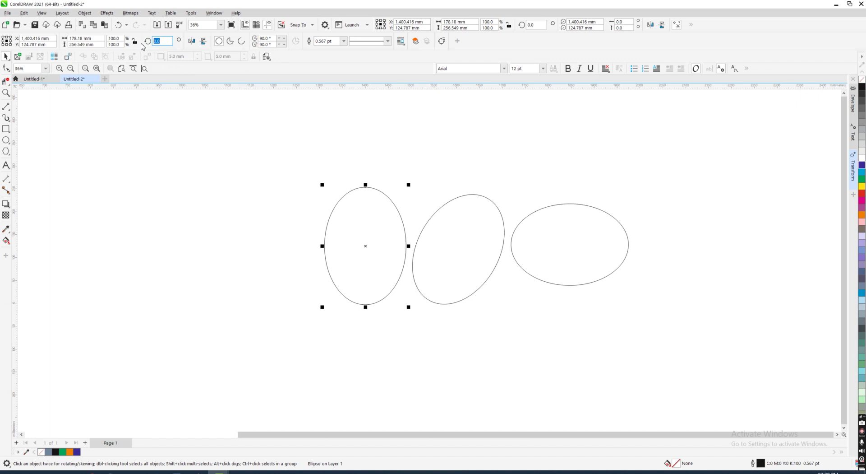
type("30")
key("Return")
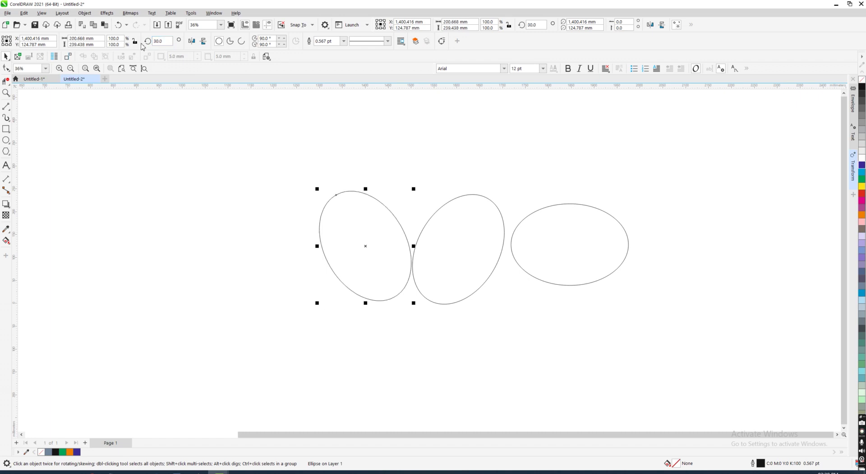
Move the horizontal and leftmost ellipses over the middle one in a three-lobed overlap, and nudge the 150-degree ellipse slightly outward to the left.
left_click_drag(584, 241, 486, 273)
left_click_drag(389, 249, 492, 245)
scroll(505, 286, "up", 1)
scroll(489, 284, "up", 2)
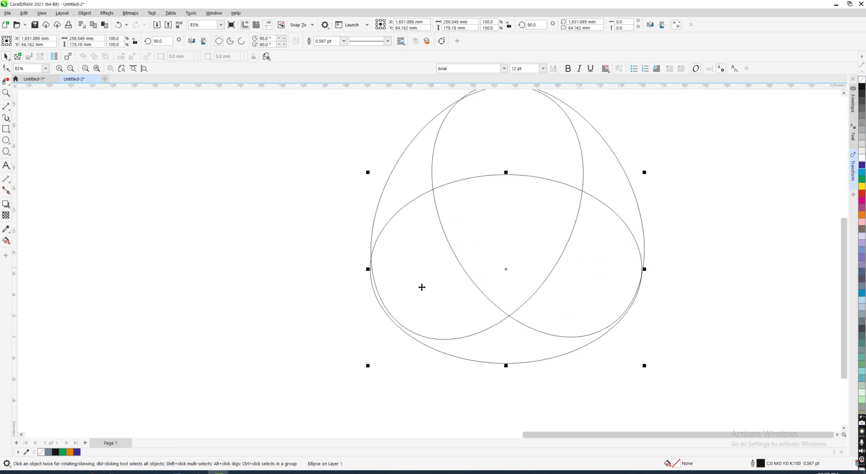
left_click(399, 188)
left_click_drag(399, 187, 397, 185)
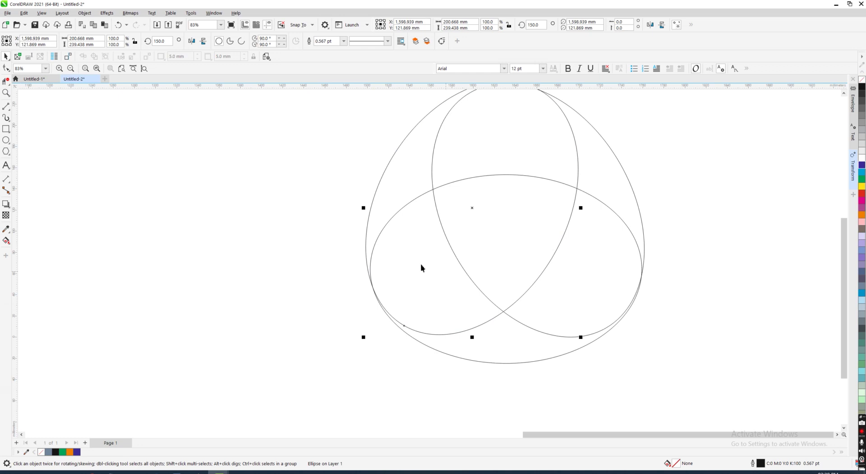
Try shifting the horizontal ellipse slightly up and to the right, and undo that move.
left_click_drag(606, 283, 614, 272)
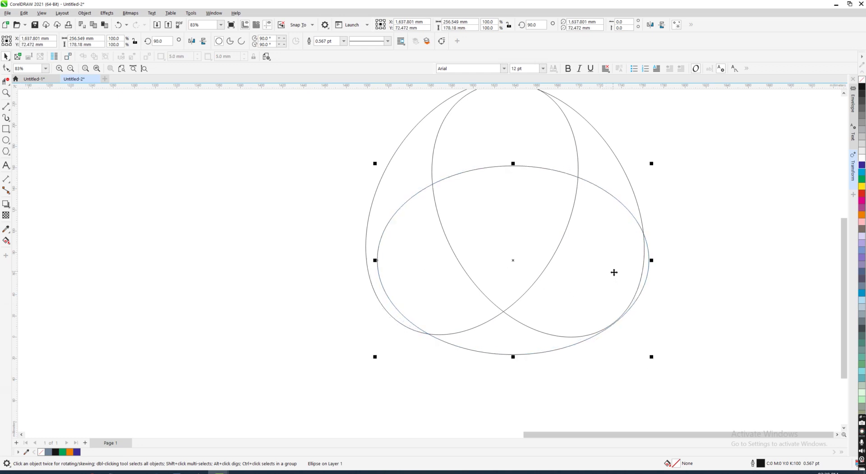
key("ctrl+z")
key("ctrl+z")
key("ctrl+shift+z")
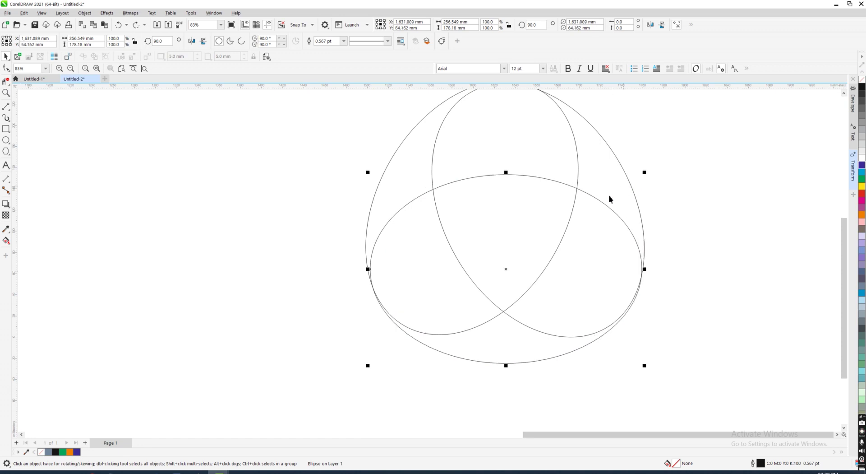
Fine-tune the positions of the 30-degree and 150-degree ellipses so the three-lobed overlap is symmetric.
left_click(614, 196)
left_click_drag(617, 197, 619, 193)
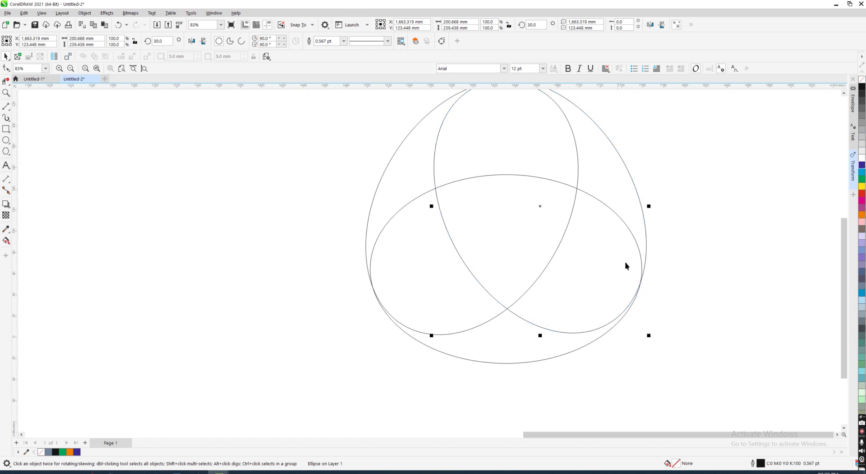
left_click(479, 303)
left_click(467, 326)
scroll(467, 326, "down", 2)
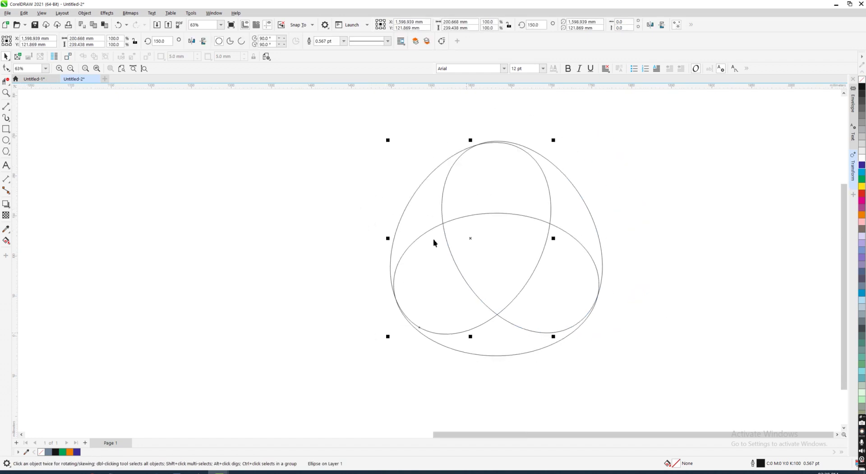
scroll(434, 243, "up", 2)
left_click_drag(424, 205, 423, 205)
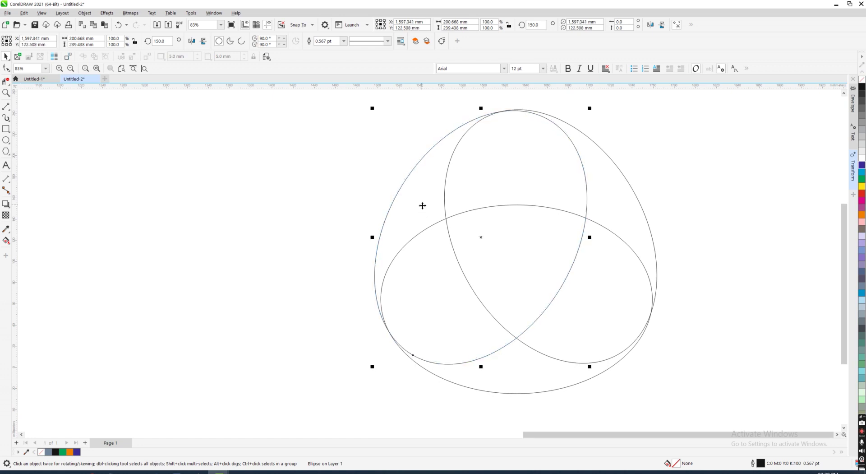
Try filling the lower crescent region of the three overlapping ellipses with the Smart Fill tool, and undo that fill.
scroll(556, 282, "down", 6)
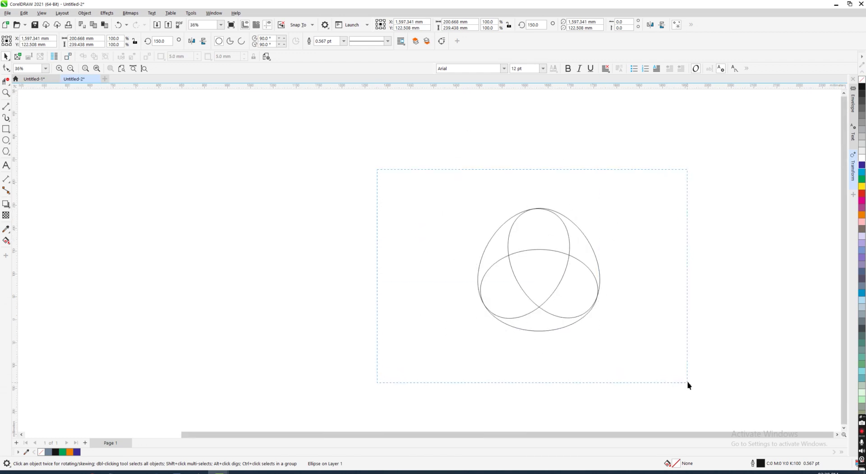
key("ctrl+a")
scroll(651, 282, "up", 2)
left_click(13, 246)
left_click(32, 250)
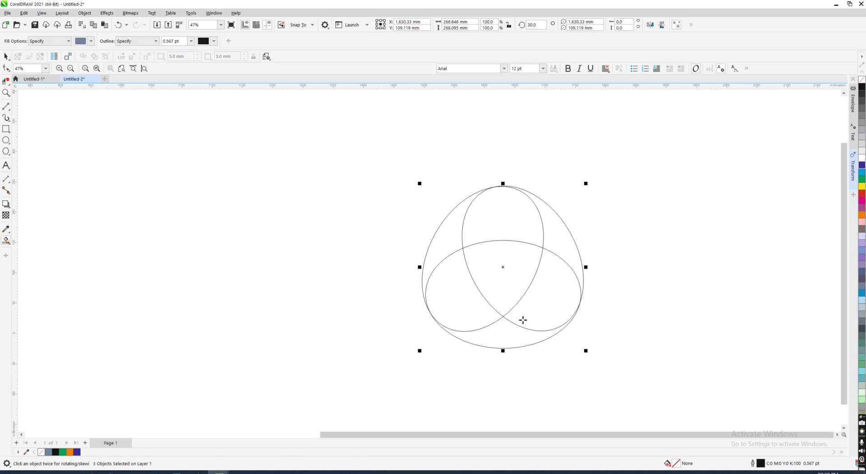
scroll(600, 337, "up", 3)
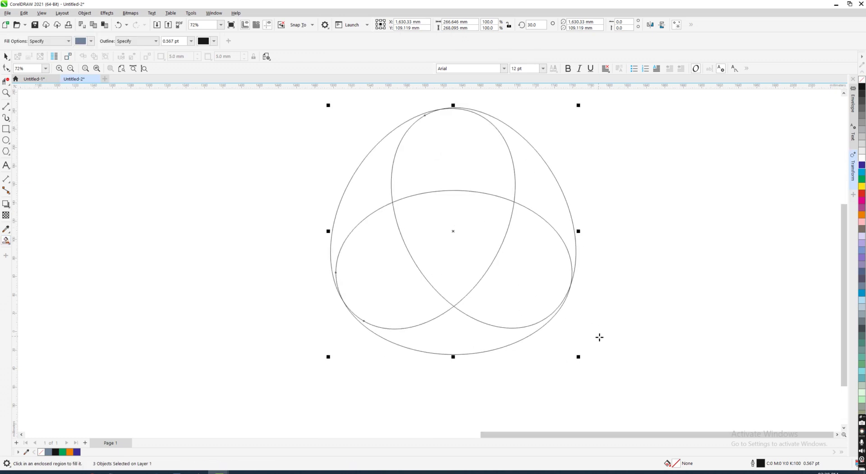
left_click(418, 326)
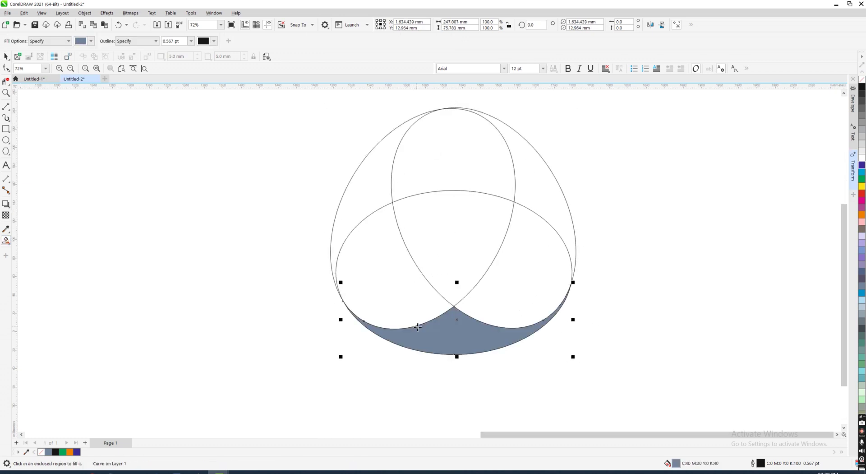
key("ctrl+z")
Delete one inner arc of each ellipse with the Virtual Segment Delete tool, leaving three interlocking swirl bands around the central triangle.
left_click(6, 81)
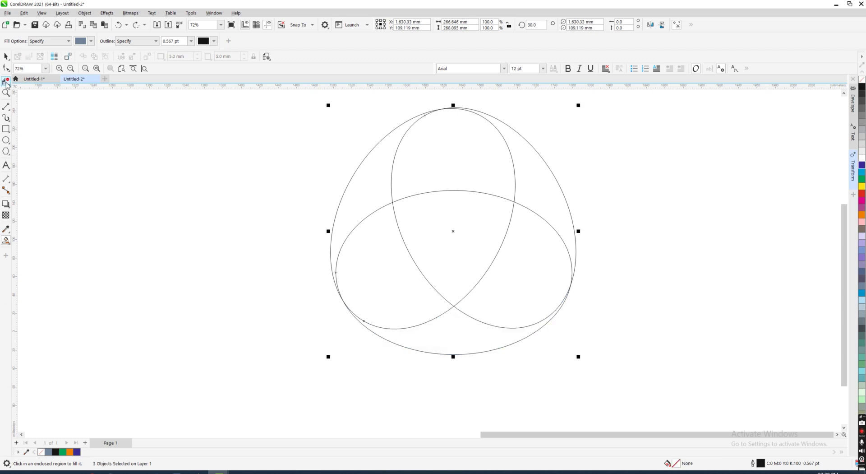
left_click(422, 324)
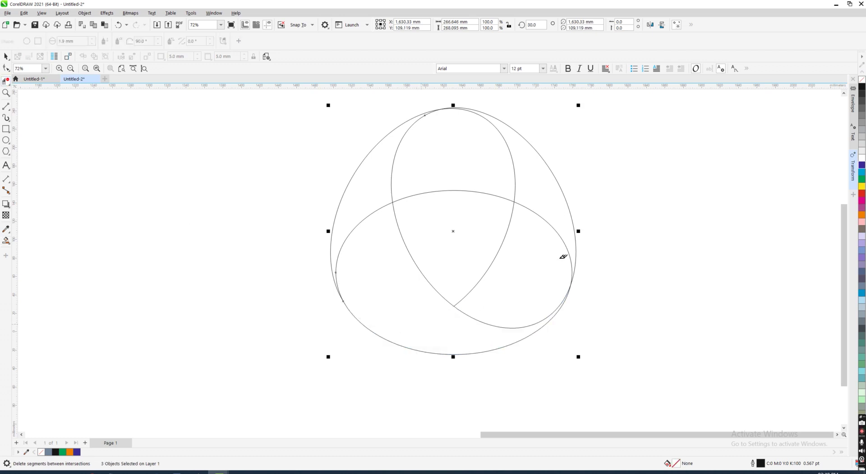
left_click(543, 216)
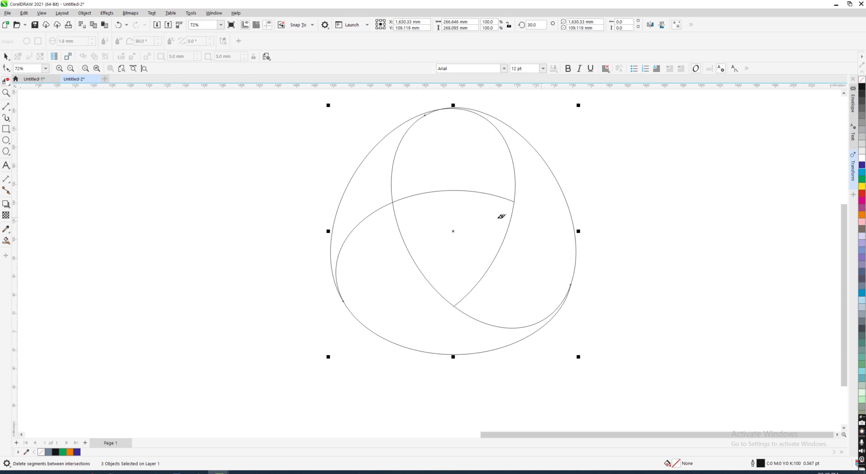
left_click(396, 160)
scroll(474, 277, "down", 3)
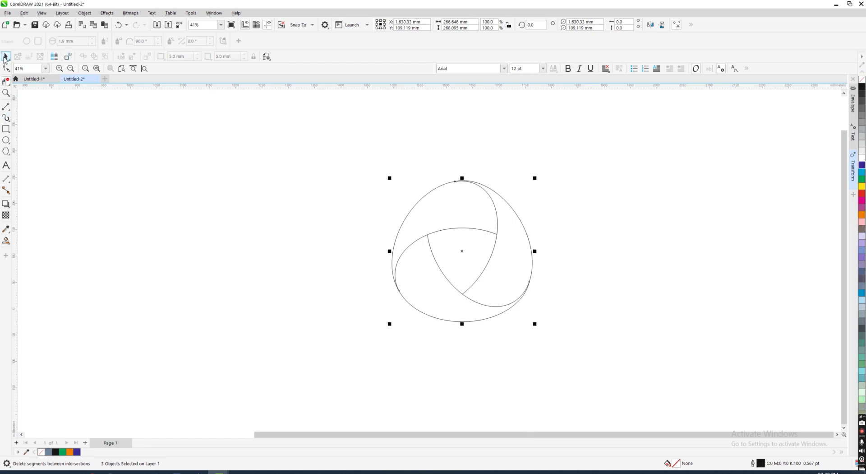
Fill the three swirl bands around the central triangle with the Smart Fill tool in its blue-grey colour.
left_click(6, 56)
left_click(11, 246)
left_click(32, 250)
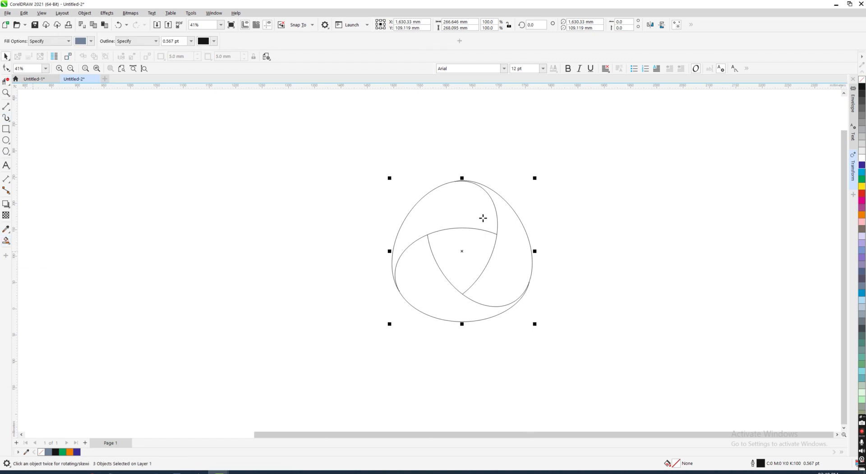
left_click(461, 210)
left_click(511, 268)
left_click(418, 291)
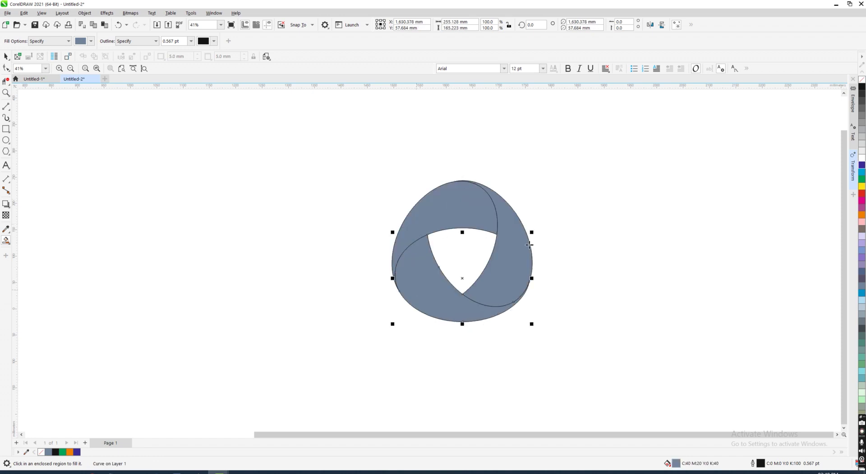
Recolour the upper-left swirl band red.
scroll(555, 218, "up", 1)
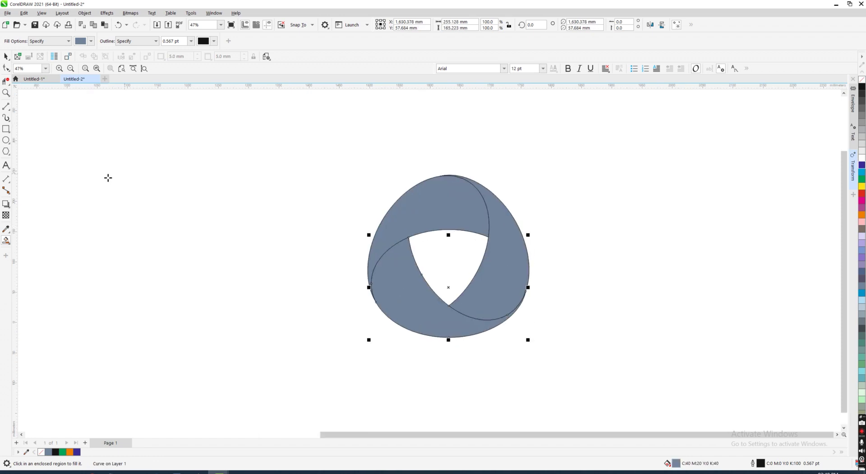
left_click(5, 56)
left_click(419, 214)
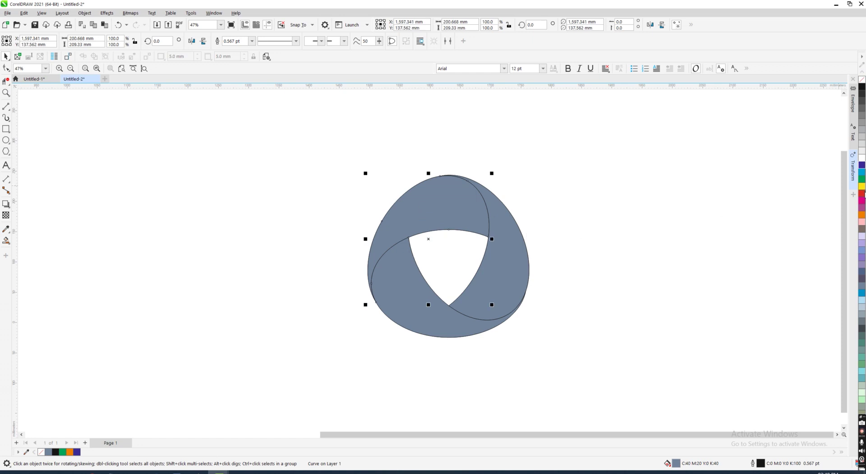
left_click(863, 196)
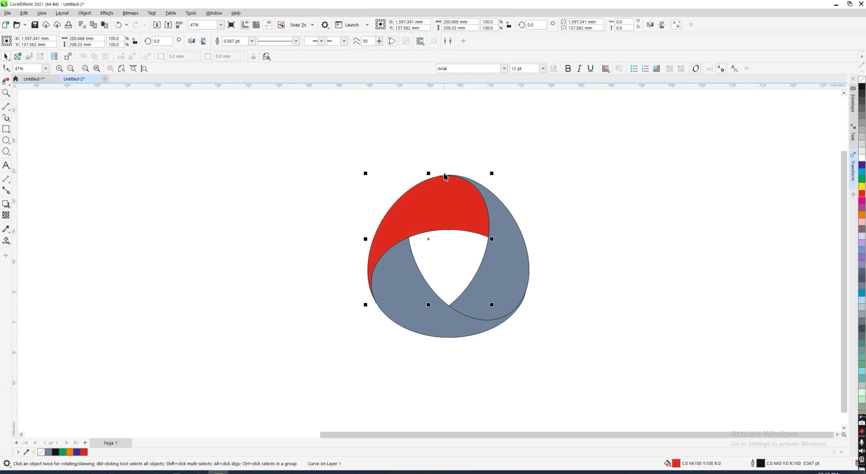
scroll(446, 174, "up", 1)
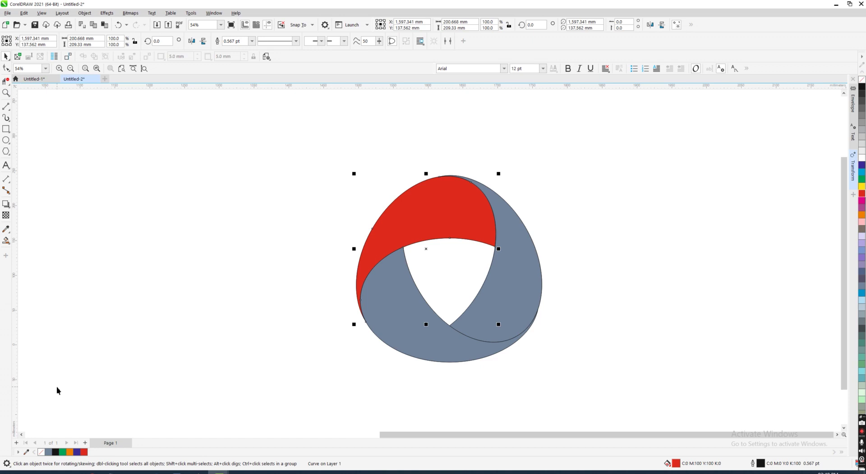
Apply a linear red-to-white fountain fill to the red band, running from its right end to its left edge.
left_click(8, 242)
left_click(28, 245)
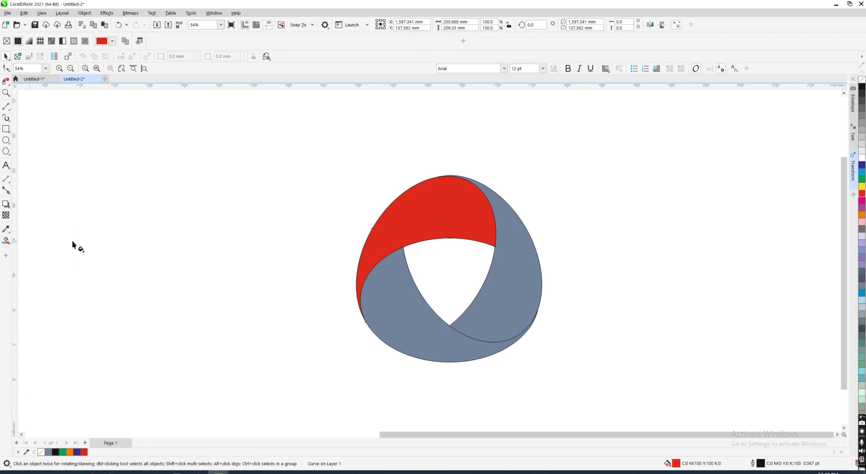
left_click_drag(483, 216, 361, 255)
scroll(451, 245, "up", 3)
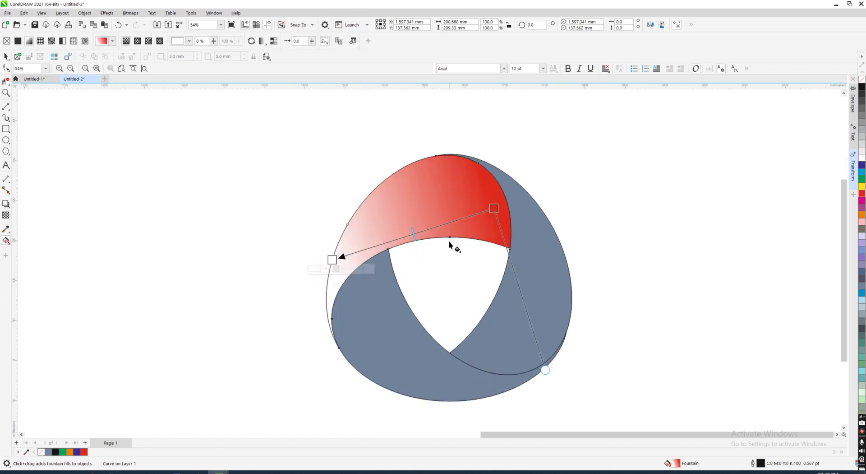
Add three intermediate colour stops to the red band's gradient at 14%, 54% and 75%.
double_click(475, 214)
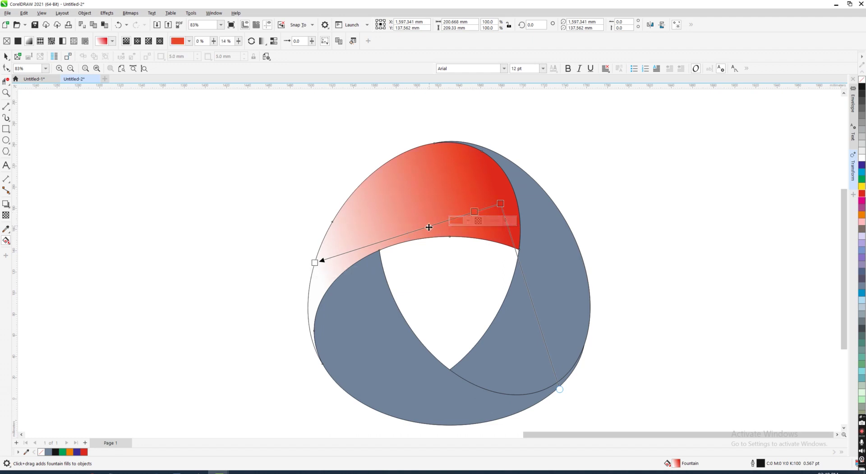
double_click(400, 236)
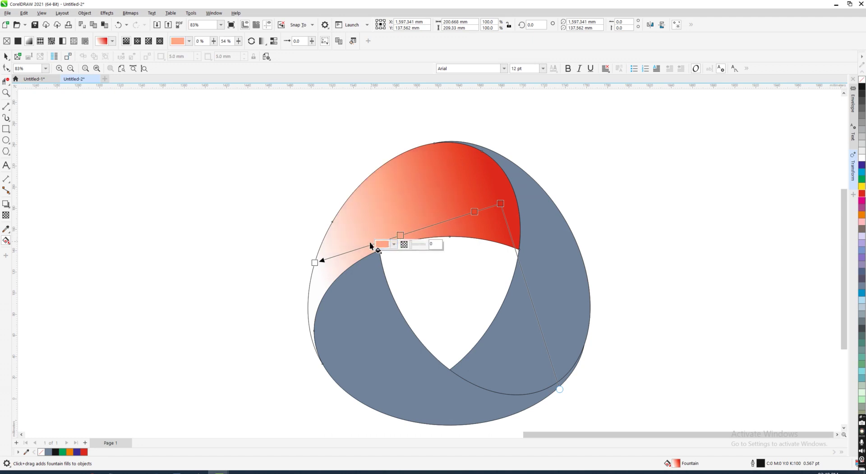
double_click(361, 248)
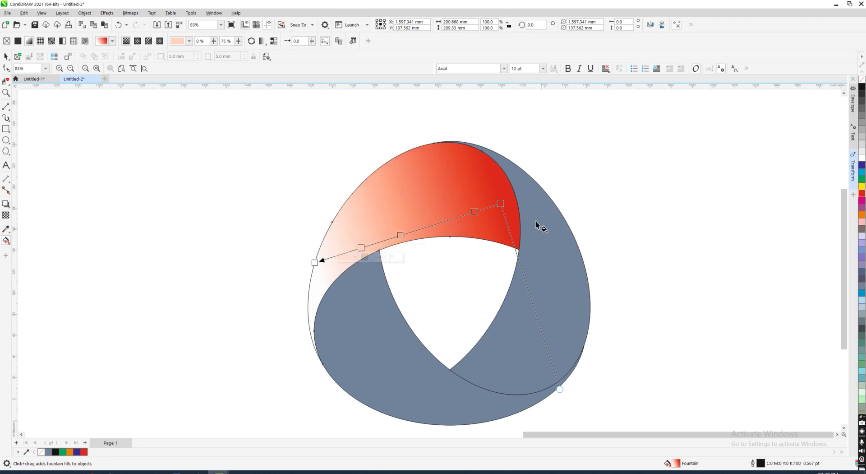
Set the gradient's white end stop to red and shift the middle colour stop to 55%.
left_click(315, 262)
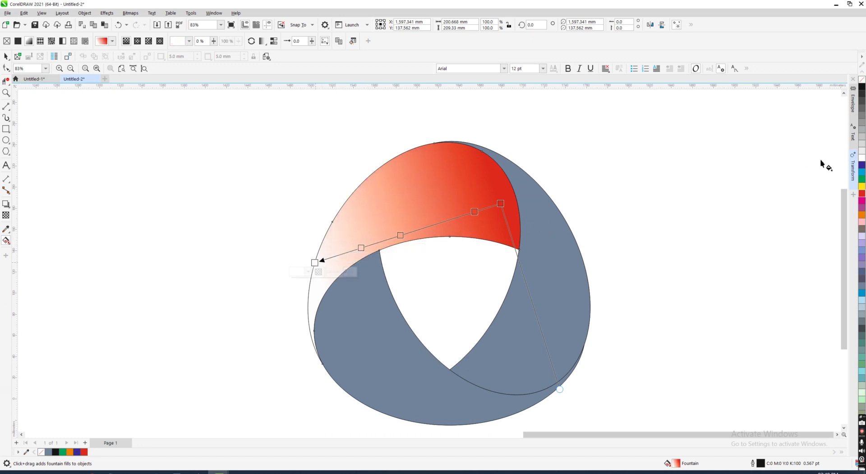
left_click(863, 193)
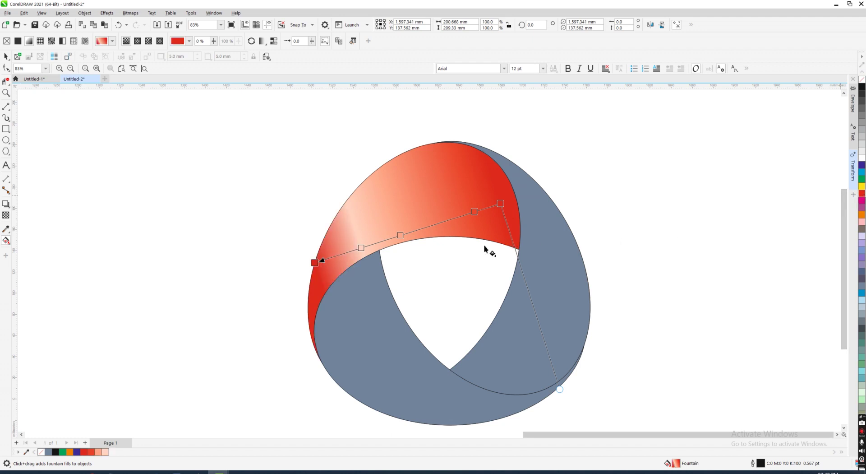
left_click(397, 236)
left_click_drag(397, 236, 397, 235)
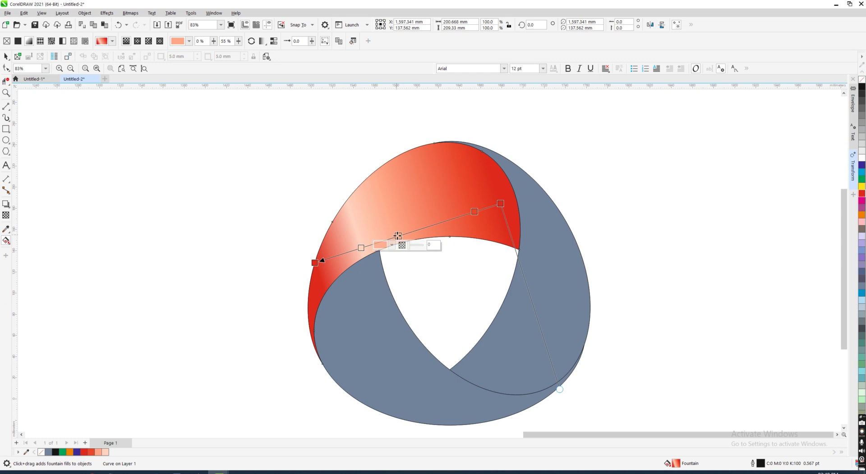
Set the start colour stop of the red band's gradient to dark red, C8 M98 Y100 K39.
left_click(501, 203)
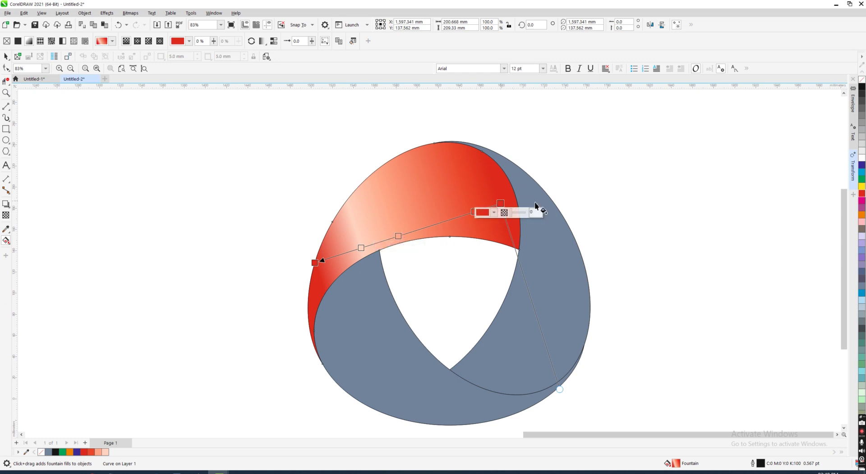
left_click(862, 86)
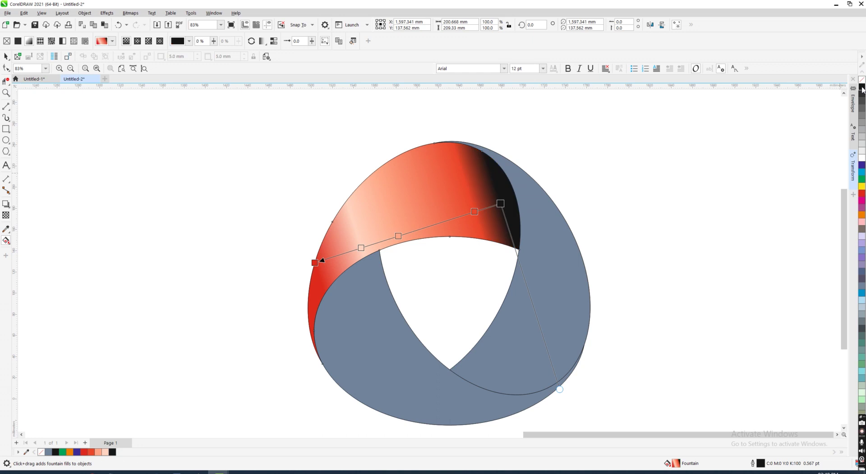
left_click(495, 212)
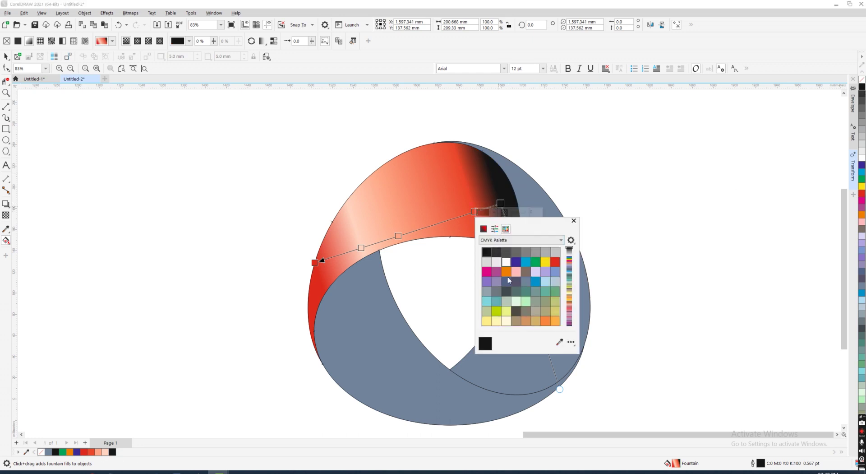
left_click(484, 229)
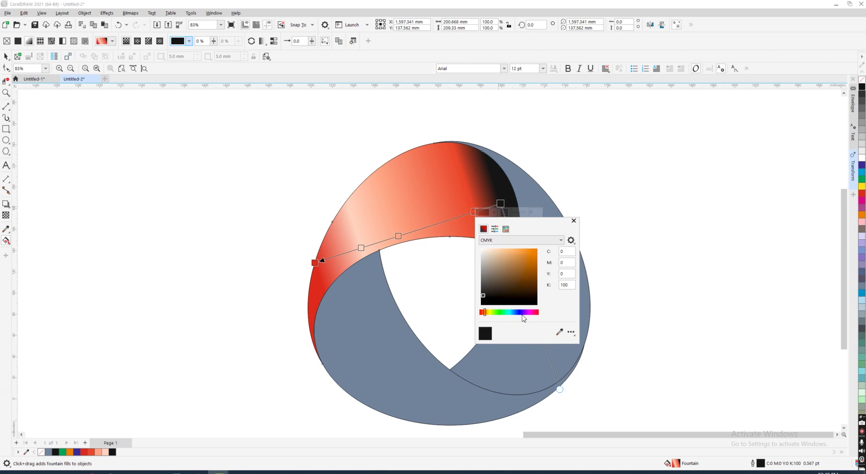
left_click(537, 312)
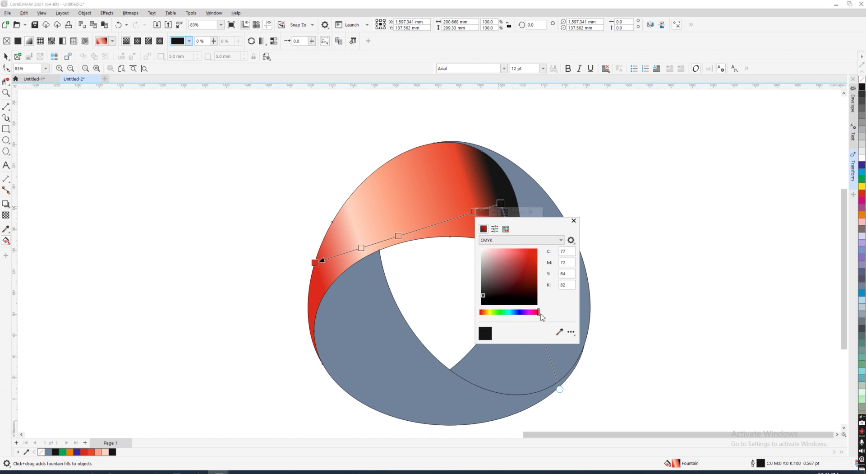
left_click(537, 274)
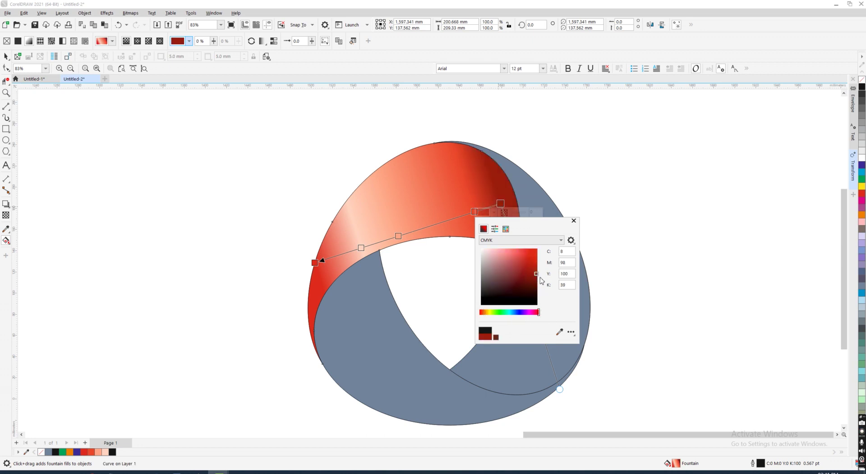
Move the red gradient's colour stop nearest the dark start to 26%.
left_click(501, 205)
double_click(456, 217)
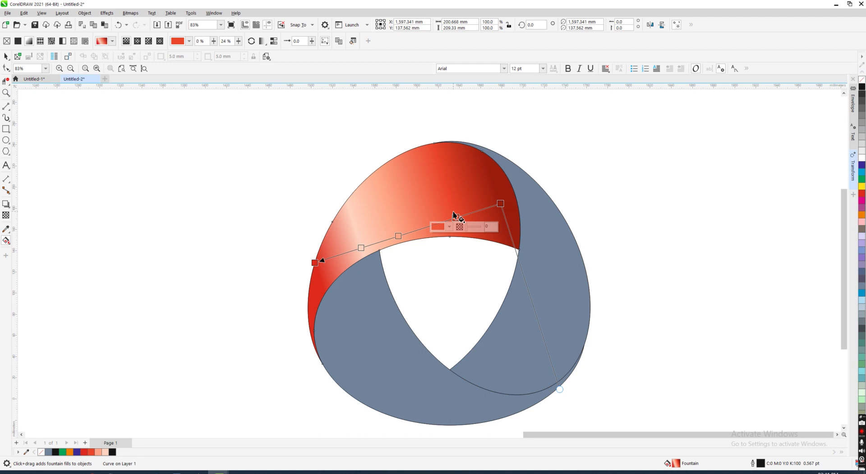
left_click_drag(455, 217, 452, 218)
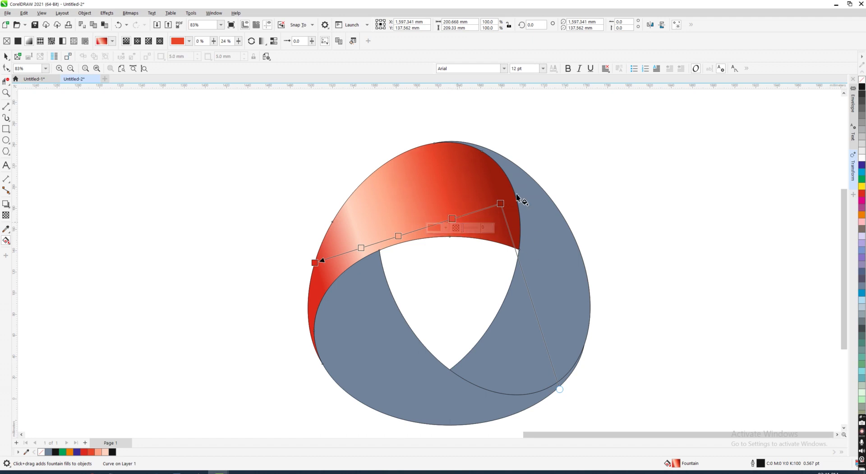
scroll(519, 199, "down", 2)
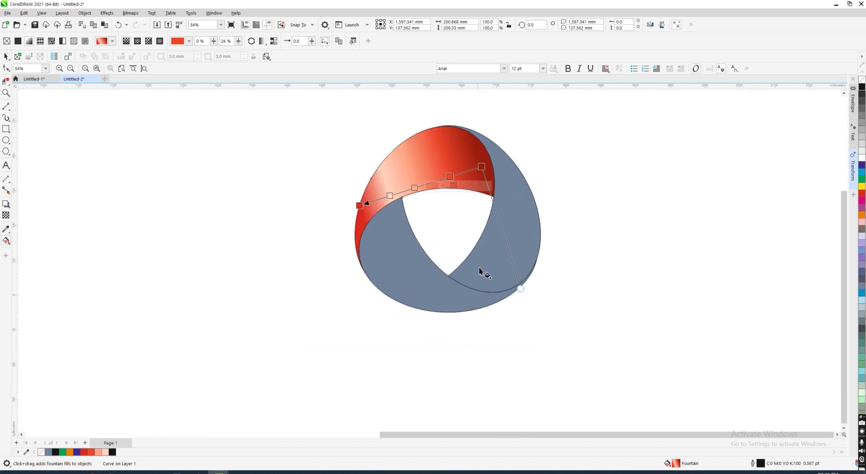
scroll(451, 186, "up", 1)
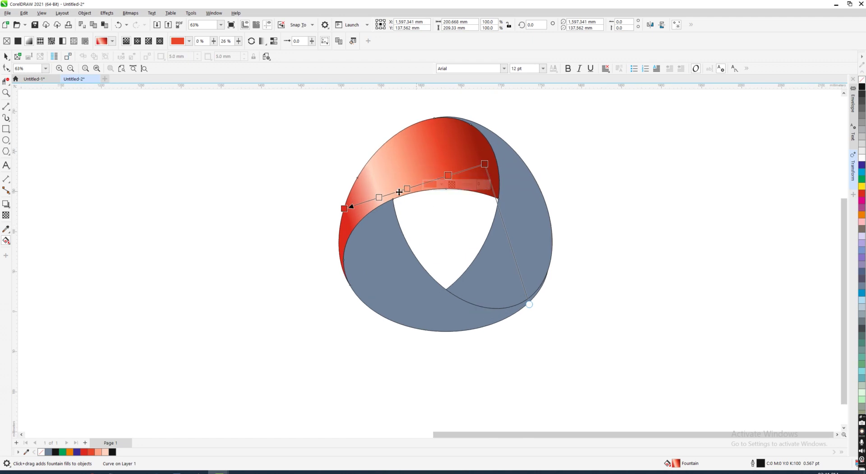
Raise the end handle of the red band's gradient at its left edge and change the end stop to a slightly lighter red.
left_click_drag(347, 209, 349, 194)
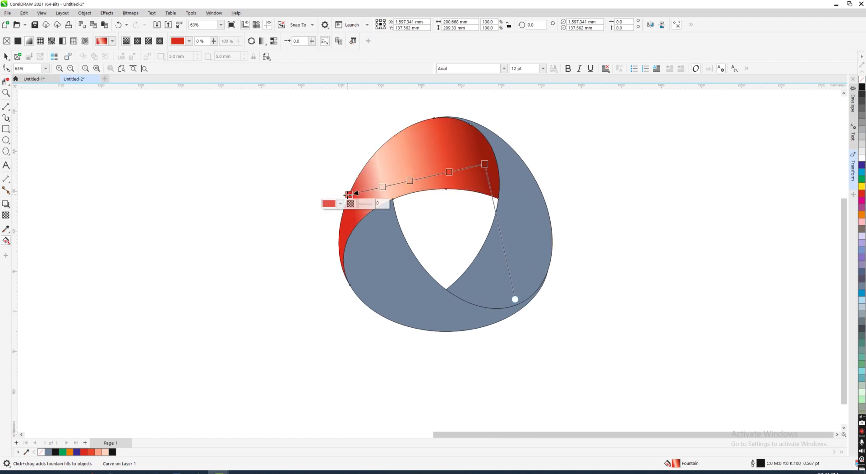
left_click_drag(349, 194, 344, 195)
left_click(336, 204)
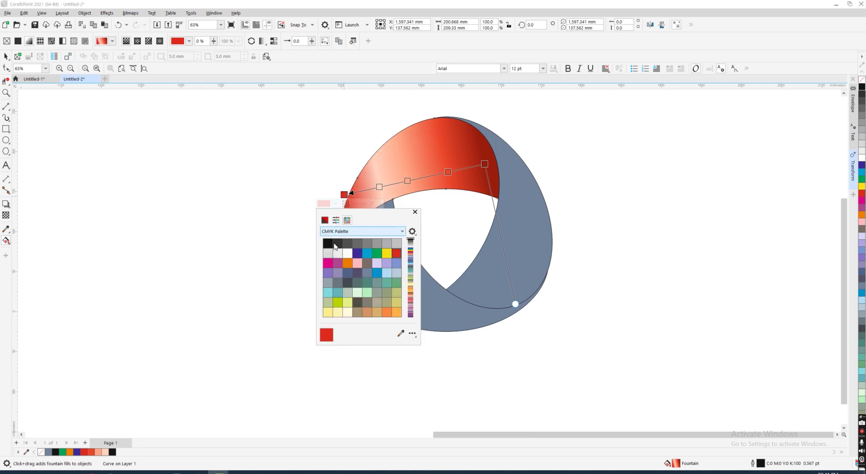
left_click(325, 220)
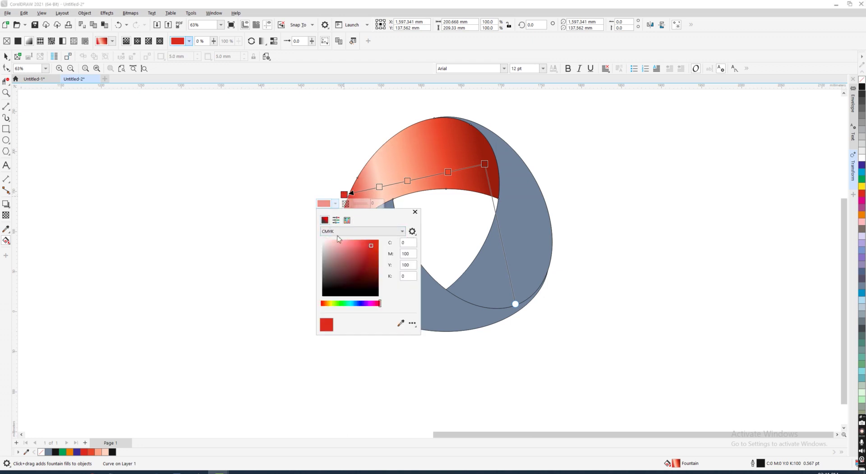
left_click(364, 242)
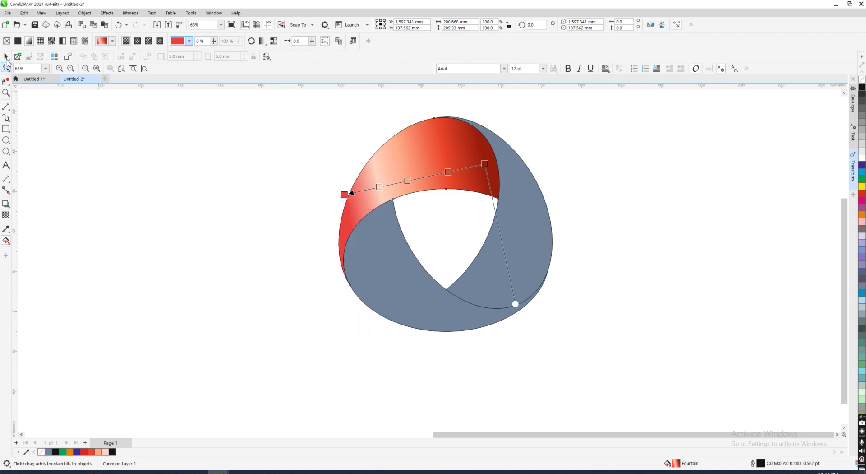
Recolour the right swirl band blue, C100 M100 Y0 K0, and apply a linear blue-to-white fountain fill running upward from its lower end.
key("space")
left_click(517, 245)
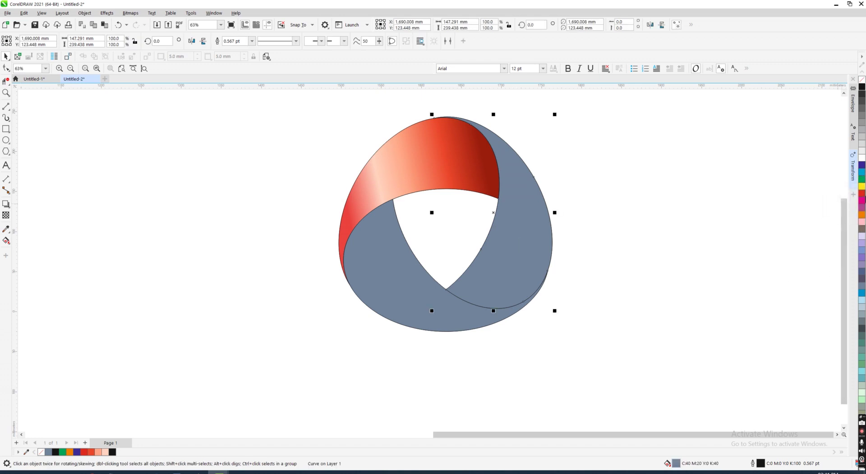
left_click(862, 165)
left_click(532, 244)
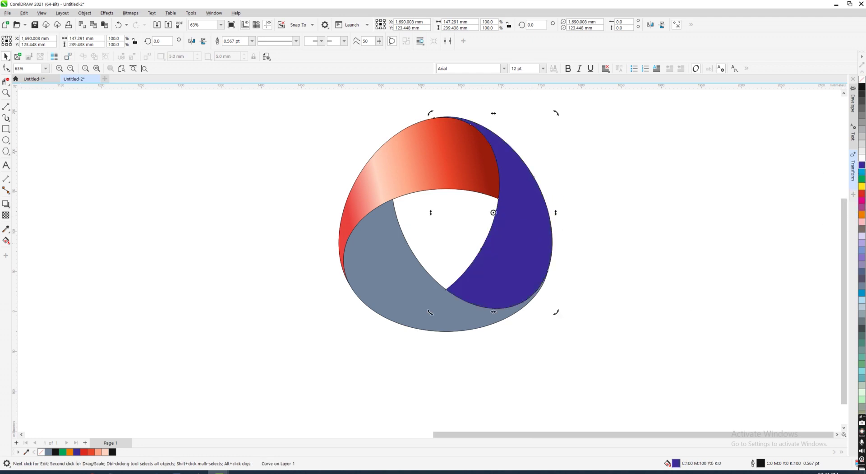
left_click(6, 241)
left_click_drag(481, 302, 515, 172)
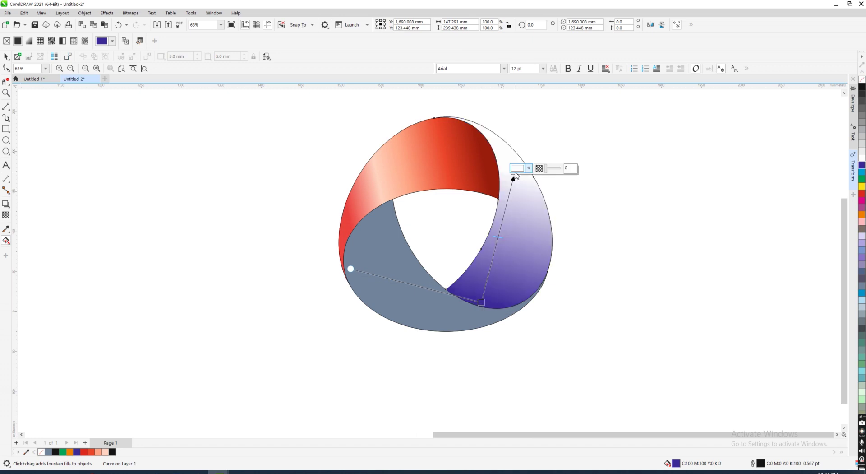
Add stops at 24% and 67% to the blue gradient, make the white end stop blue, and shift the lower stop upward and colour it blue.
double_click(490, 270)
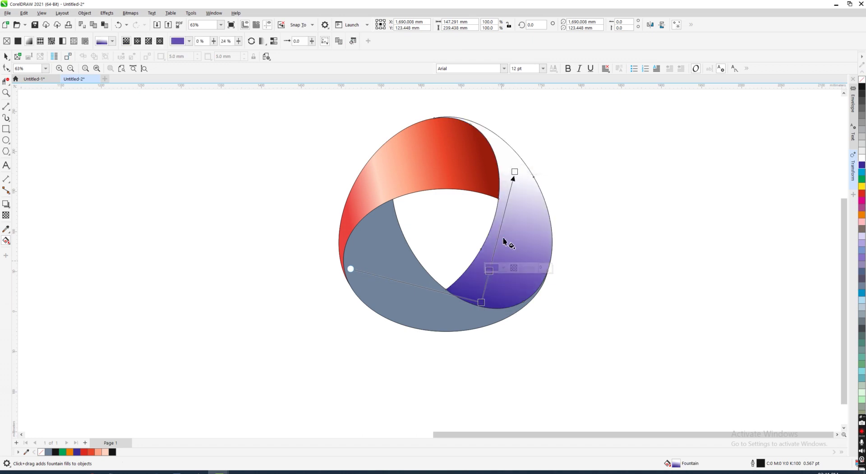
double_click(504, 215)
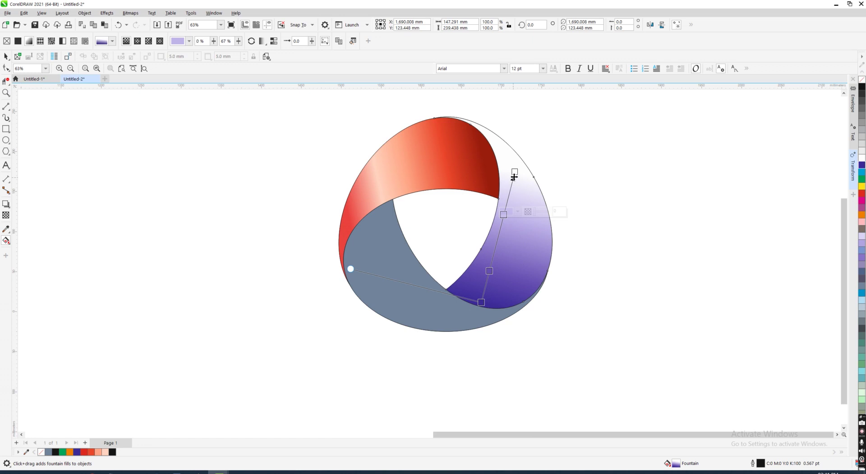
left_click(514, 172)
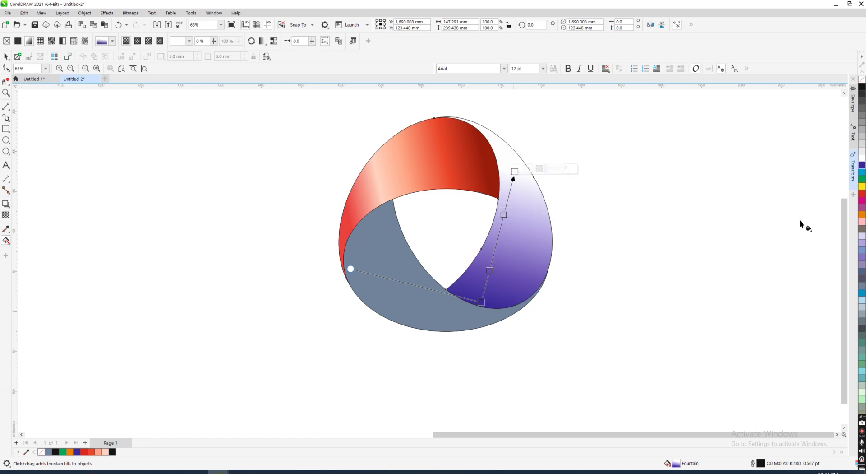
left_click(863, 165)
left_click_drag(496, 272, 498, 260)
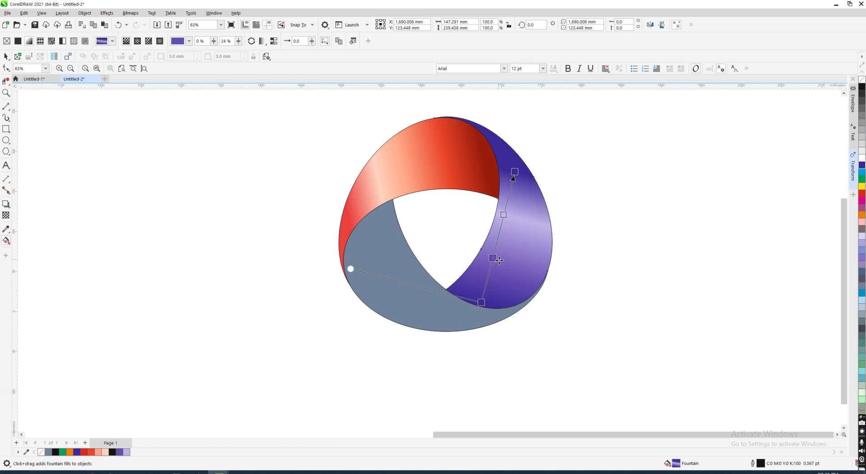
left_click(863, 165)
Darken the blue gradient's start stop to C98 M100 Y9 K44 and move the lower intermediate stop to 27%.
left_click(481, 301)
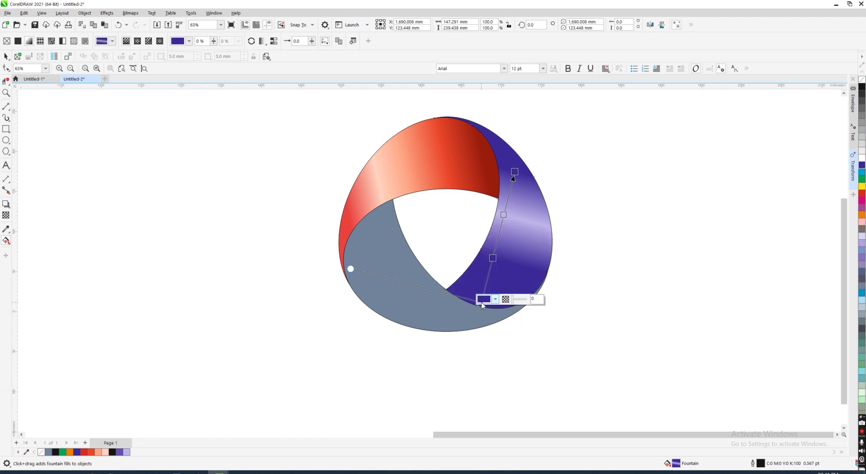
left_click(495, 299)
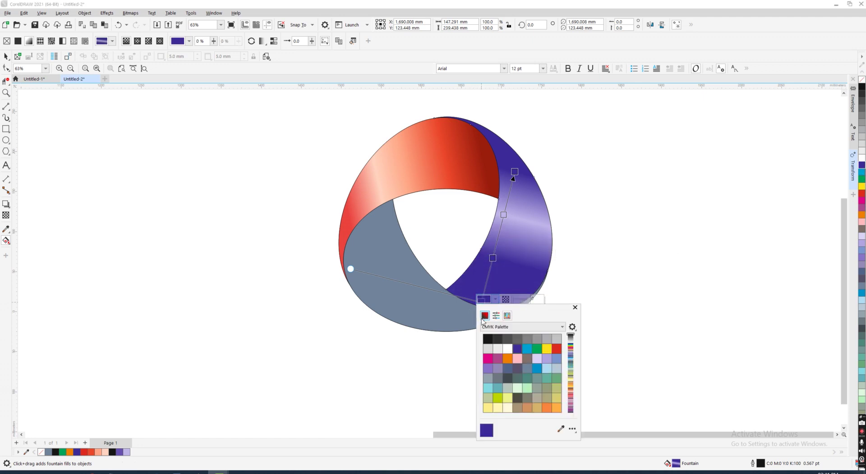
left_click(533, 367)
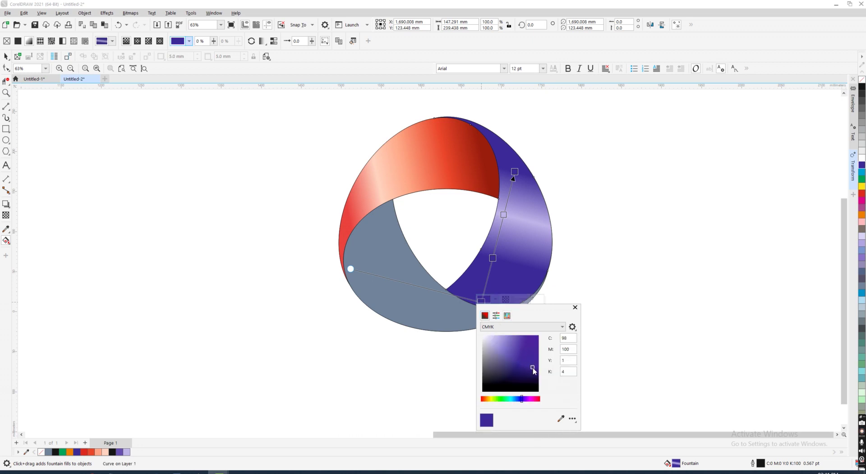
left_click_drag(533, 367, 537, 375)
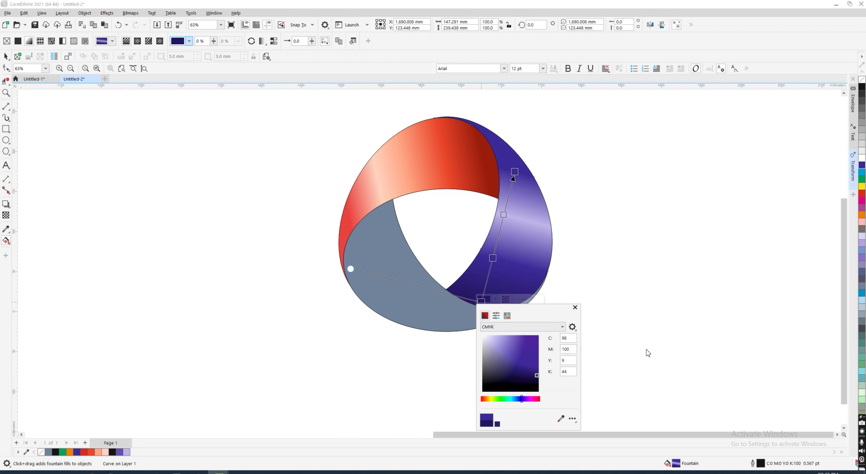
left_click_drag(493, 257, 491, 266)
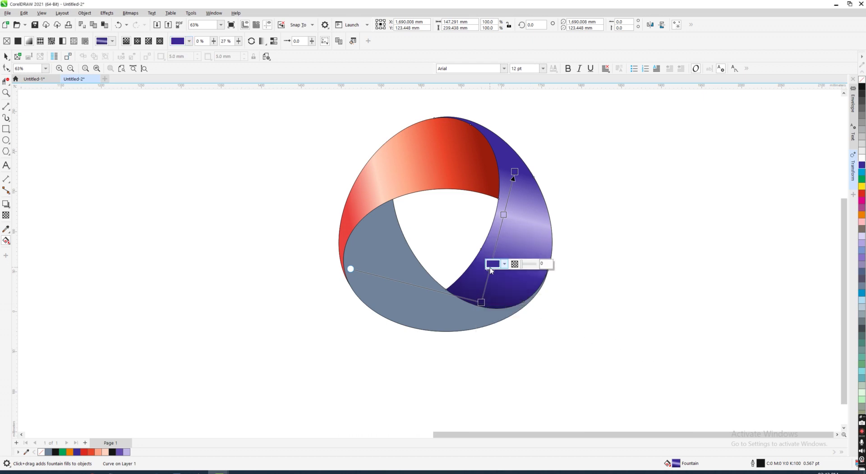
Change the upper end stop of the blue band's gradient to a lighter violet-blue.
left_click(515, 172)
left_click(528, 169)
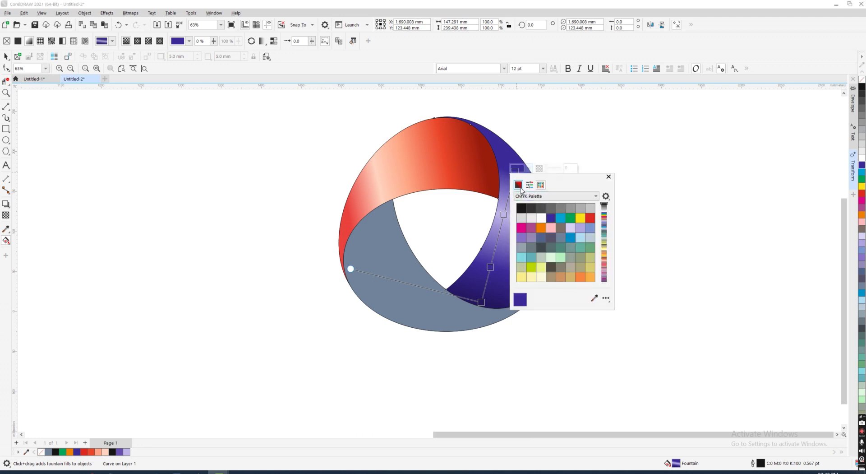
left_click(518, 184)
left_click(551, 221)
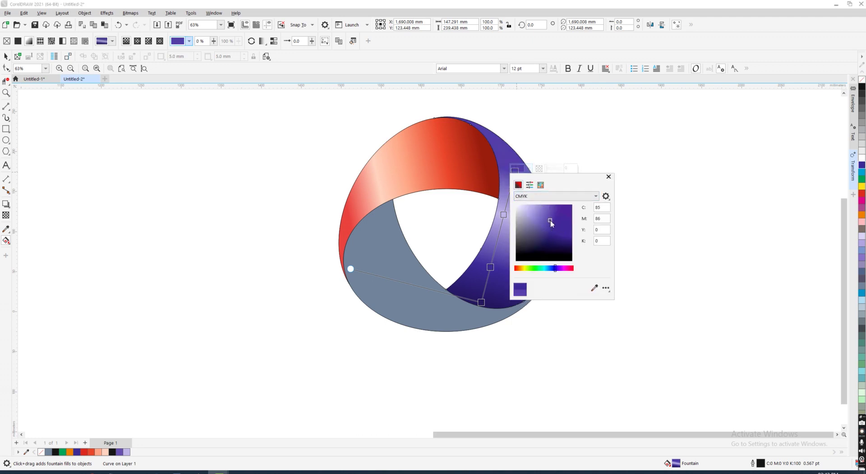
Try orange on the grey lower-left swirl band, then recolour it cyan, C100 M0 Y0 K0.
scroll(488, 209, "down", 2)
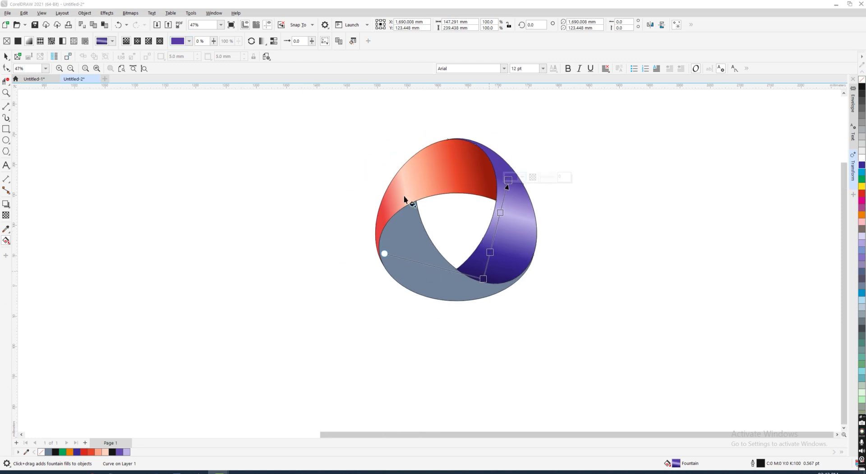
left_click(414, 246)
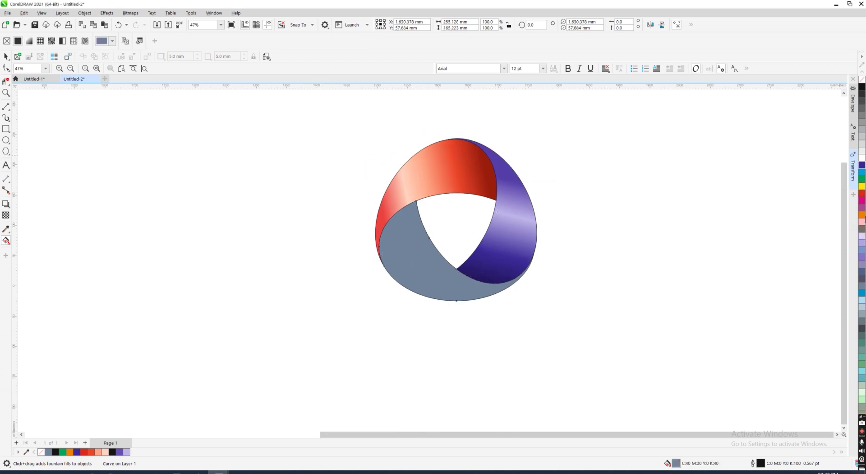
left_click(862, 215)
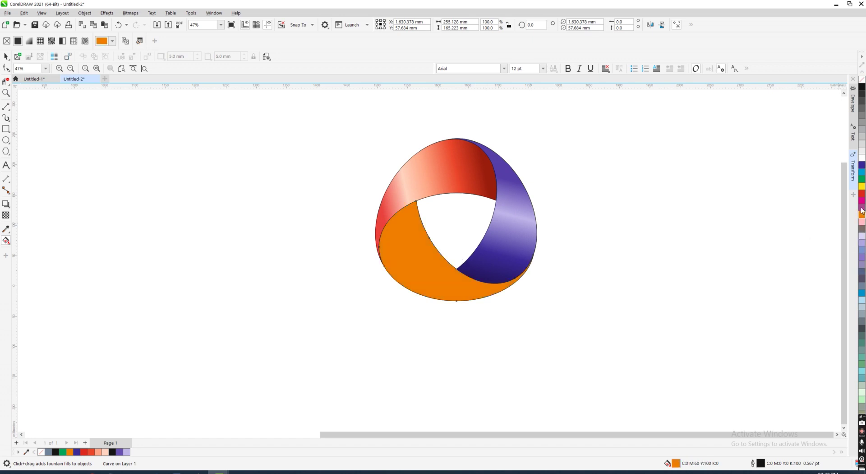
left_click(862, 174)
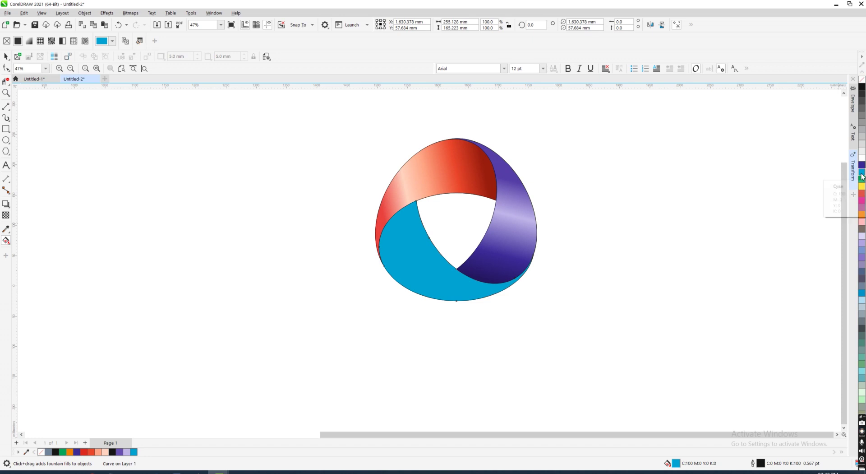
Apply a linear cyan-to-white fountain fill to the cyan band, running from its upper-left part to its lower-right end.
scroll(493, 287, "up", 1)
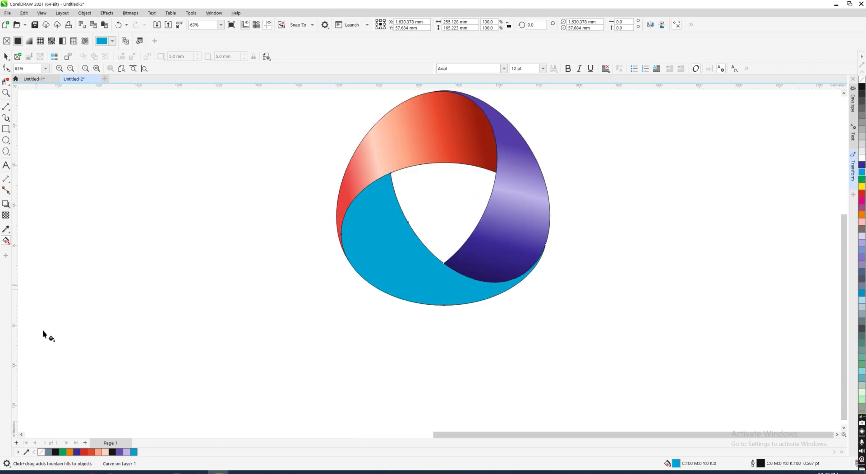
left_click(6, 240)
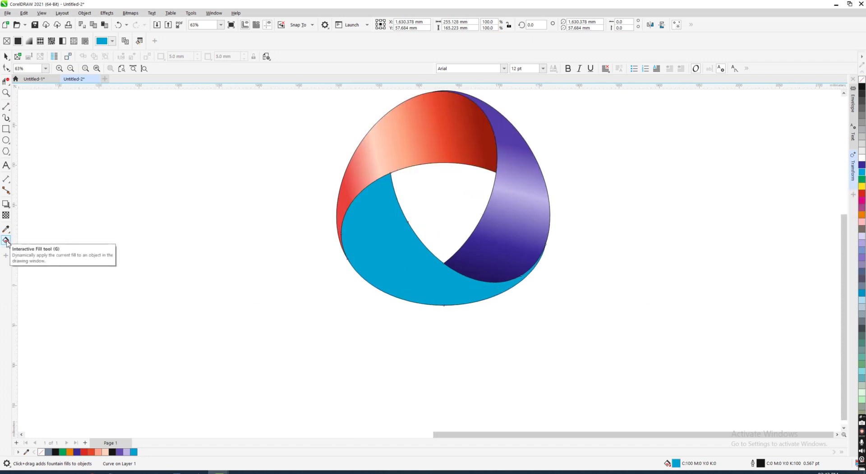
left_click_drag(368, 216, 496, 310)
scroll(509, 309, "down", 1)
scroll(499, 322, "up", 1)
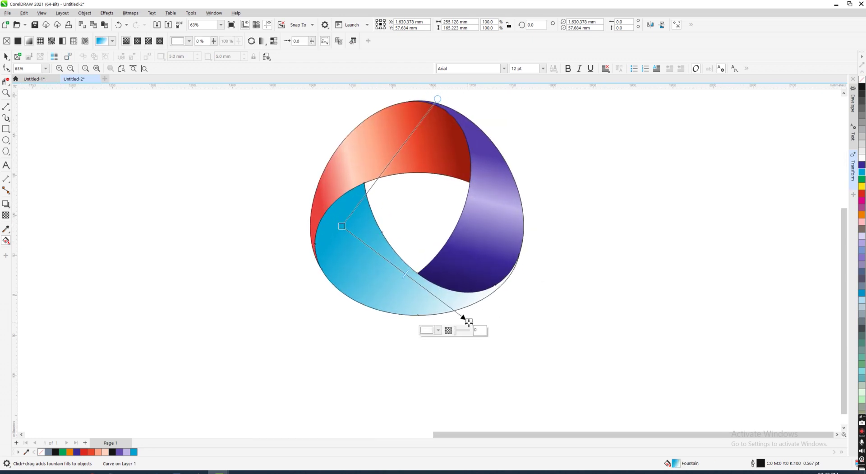
Undo a trial cyan end colour on the cyan band's gradient, and add intermediate stops at 16% and 51%.
left_click(863, 174)
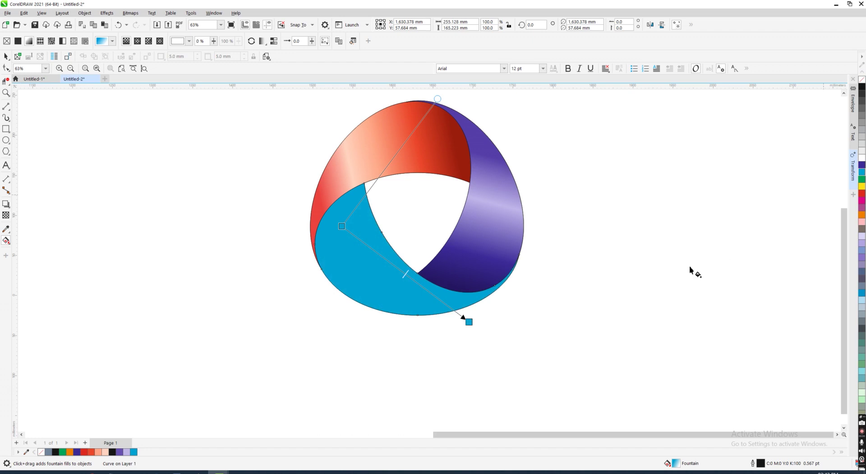
key("ctrl+z")
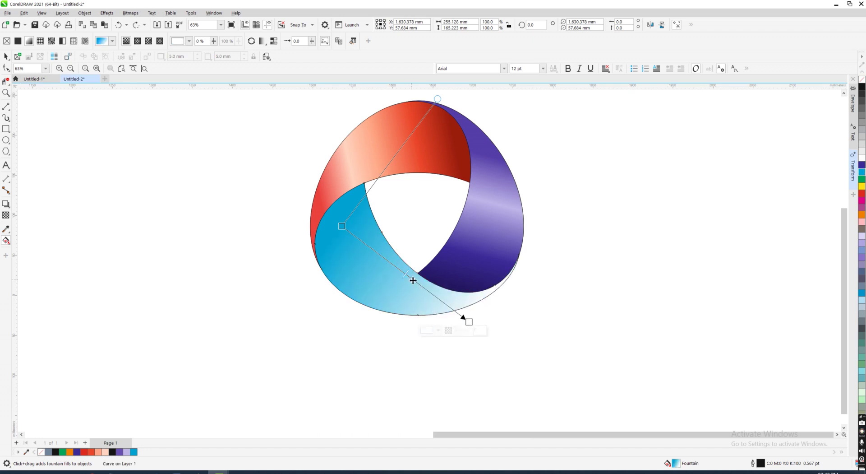
double_click(363, 242)
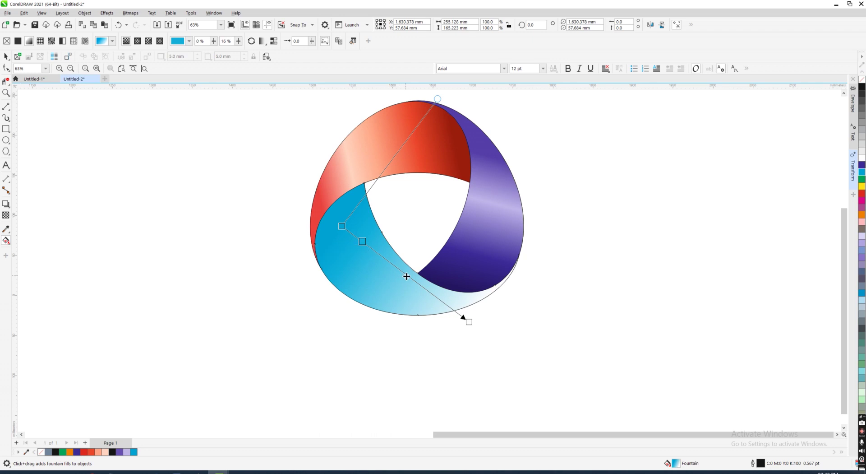
double_click(407, 276)
Recolour the cyan band's white gradient end stop to a medium light blue.
left_click(469, 322)
left_click_drag(863, 176, 470, 321)
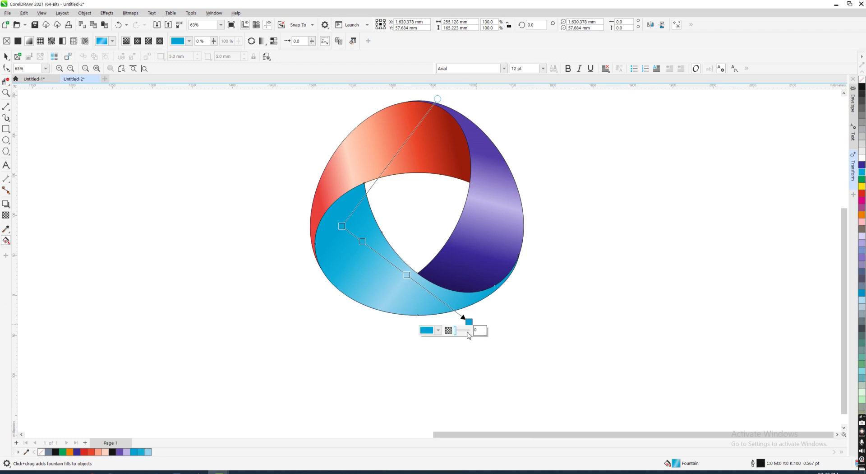
left_click(429, 330)
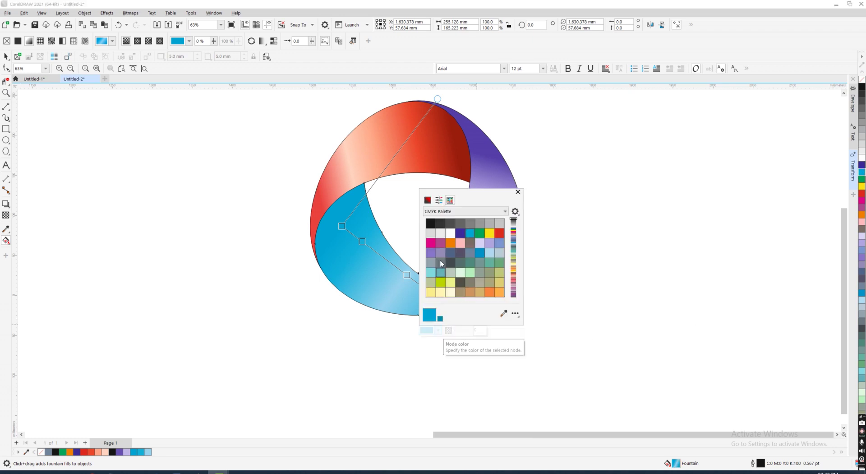
left_click(427, 200)
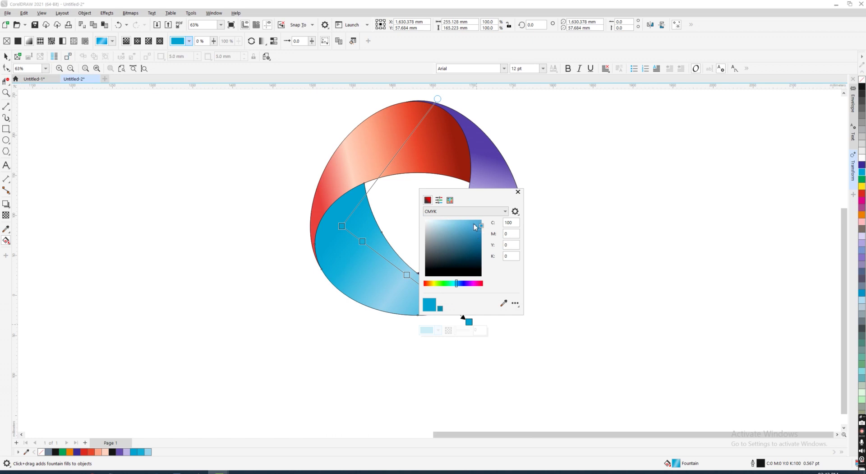
left_click(381, 357)
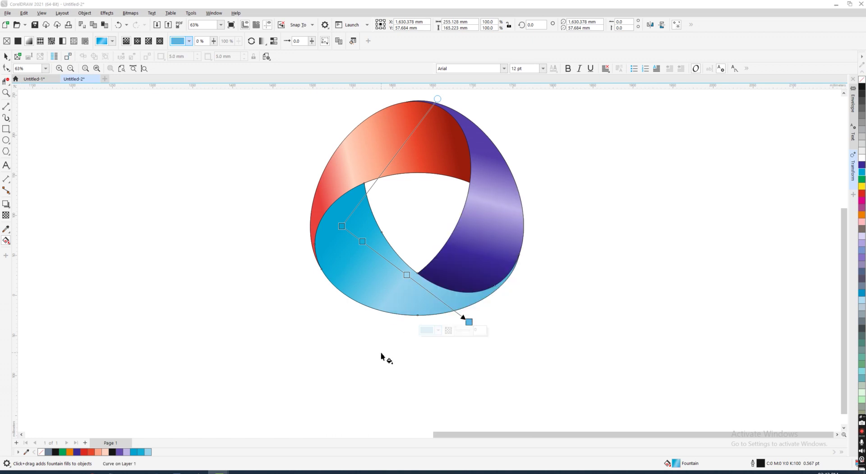
Lighten the cyan band's 51% gradient stop to a very pale blue and set its 16% stop to full cyan.
left_click(407, 275)
left_click(376, 283)
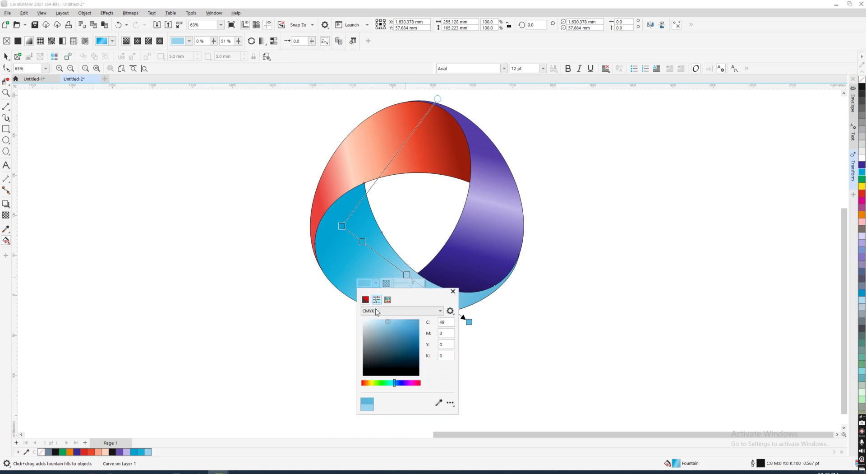
left_click(362, 242)
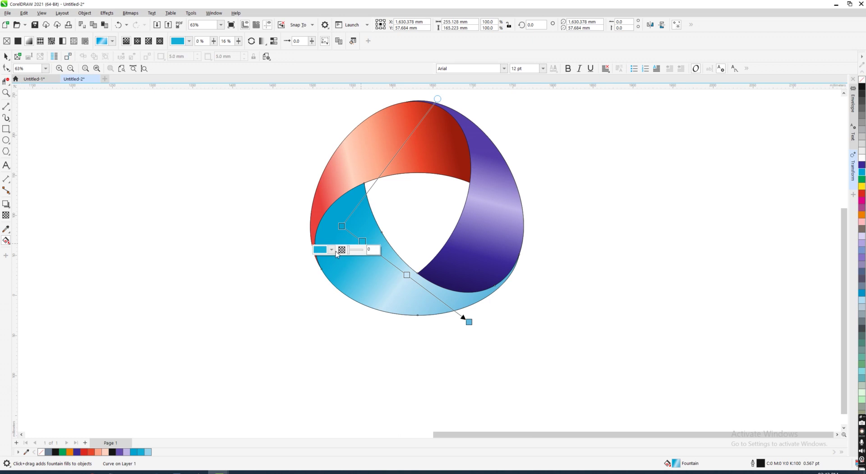
left_click(862, 169)
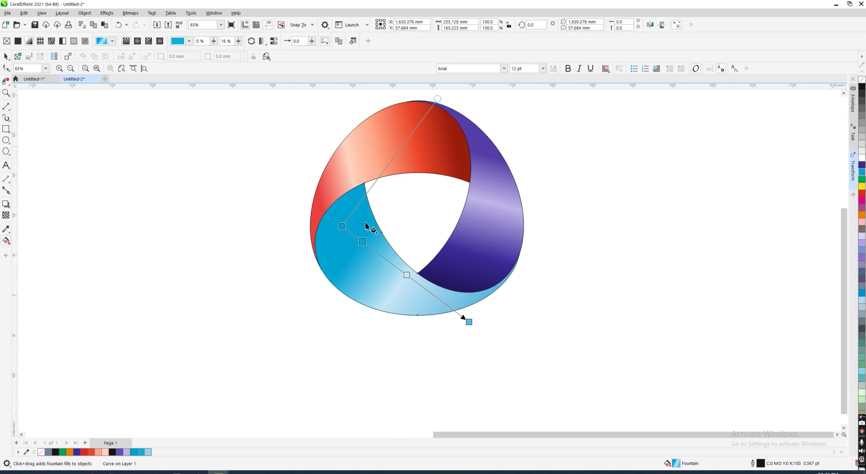
Darken the cyan gradient's start stop to a deep teal-blue and shift it slightly outward towards the band's upper-left edge.
left_click(343, 225)
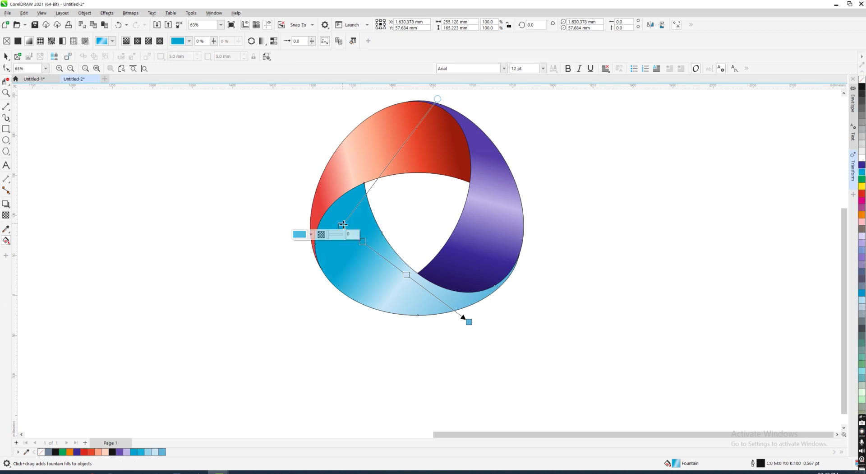
left_click(311, 234)
left_click(301, 250)
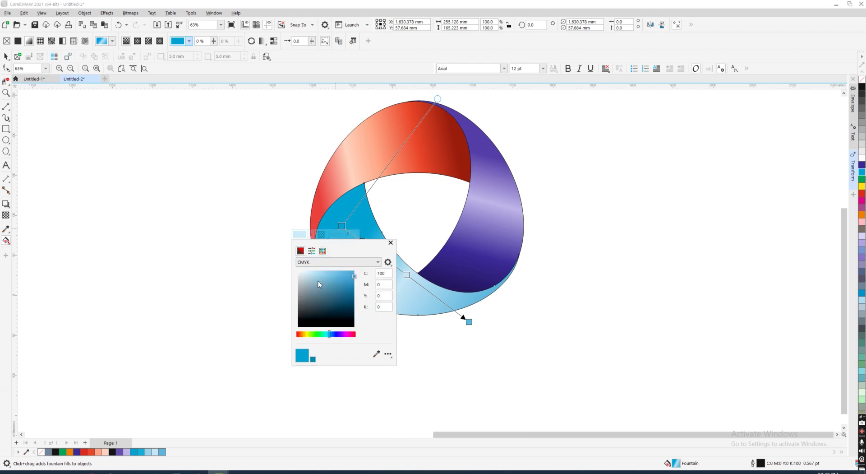
left_click(353, 300)
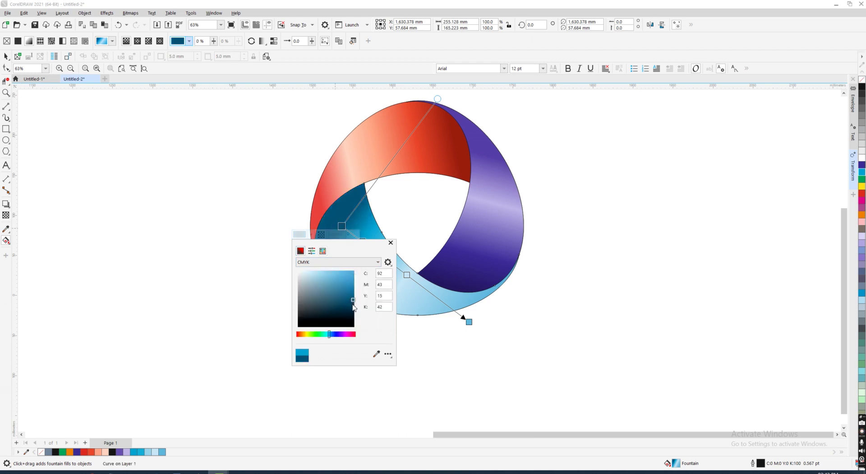
left_click(351, 302)
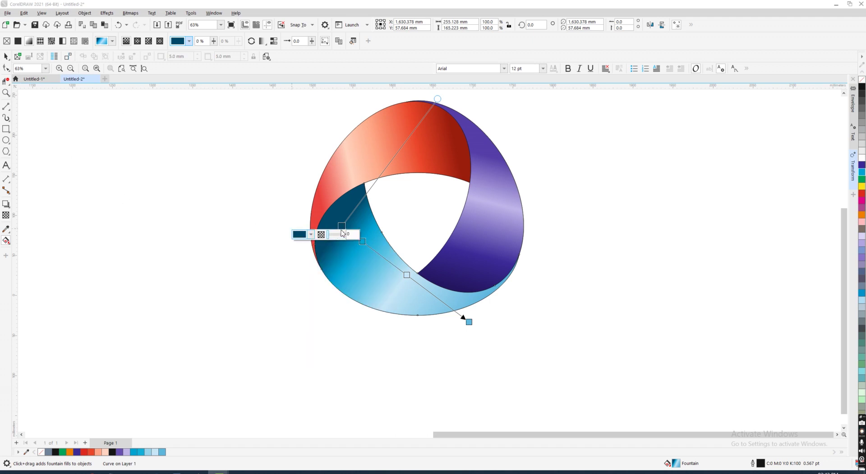
left_click_drag(342, 225, 334, 220)
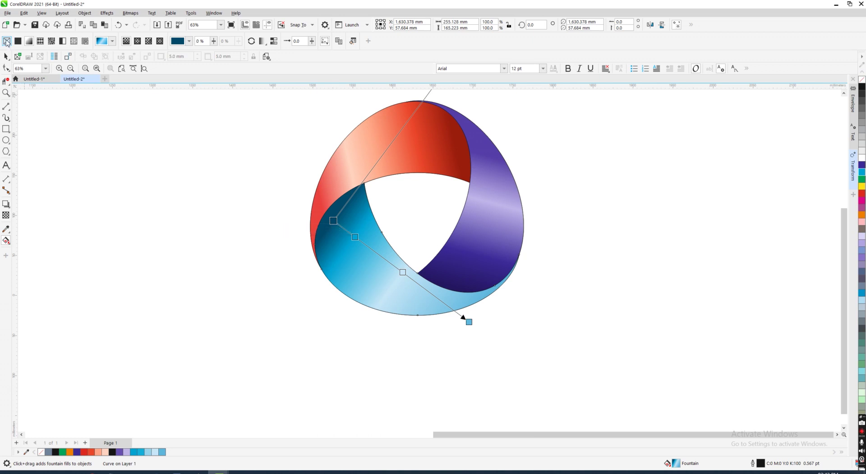
Remove the outlines from all of the logo's objects by setting their outline width to None.
left_click(5, 56)
left_click(228, 255)
scroll(388, 299, "down", 2)
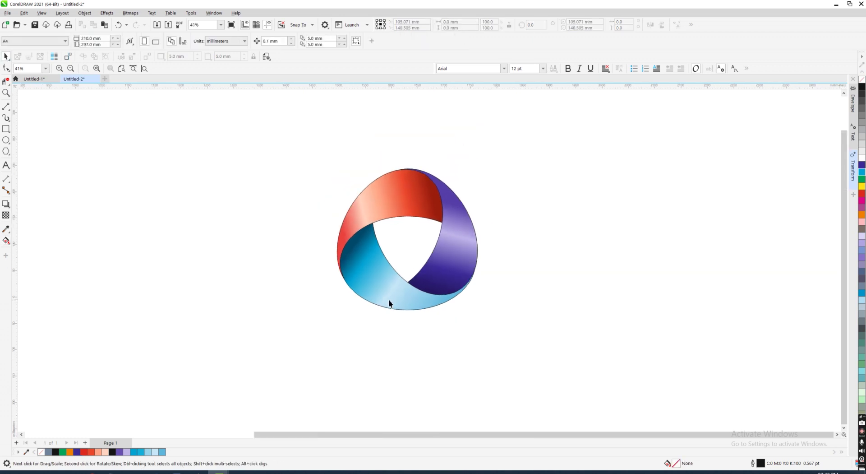
left_click_drag(300, 148, 547, 375)
left_click(350, 41)
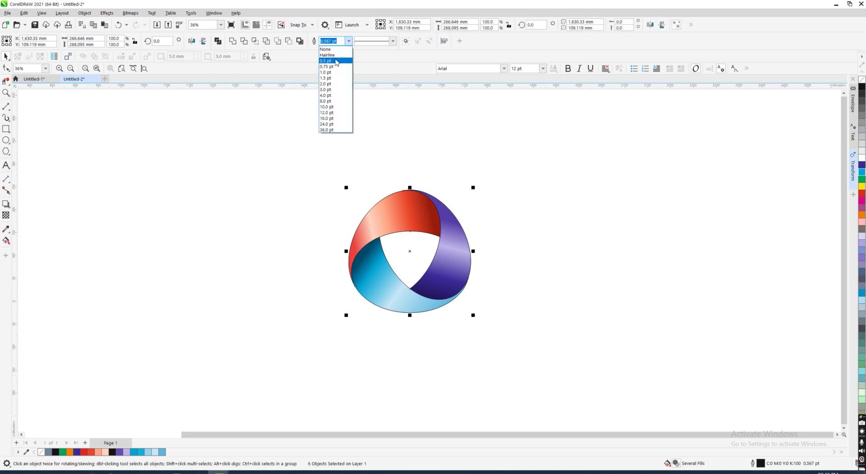
left_click(335, 46)
Inspect the outline-free logo at different magnifications, checking the gradient bands and the edges where they meet.
scroll(427, 242, "up", 2)
scroll(452, 231, "down", 3)
scroll(451, 231, "up", 3)
scroll(462, 236, "up", 1)
scroll(463, 235, "down", 1)
scroll(463, 235, "down", 3)
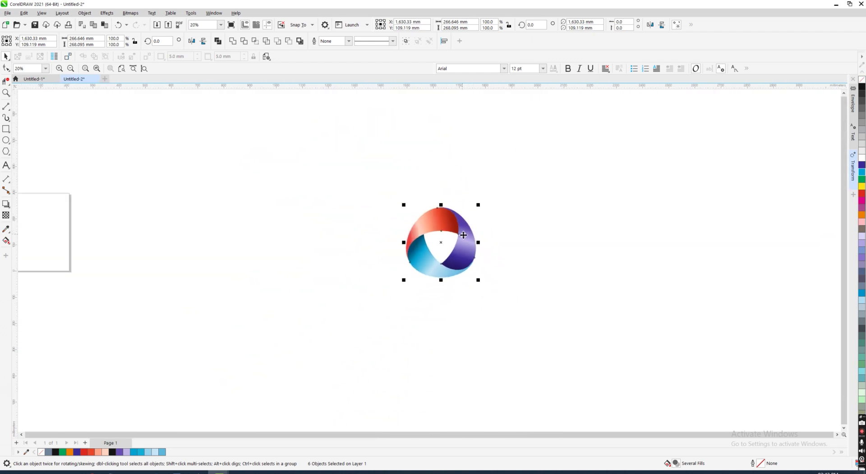
scroll(463, 235, "up", 4)
scroll(464, 235, "up", 2)
scroll(458, 230, "down", 4)
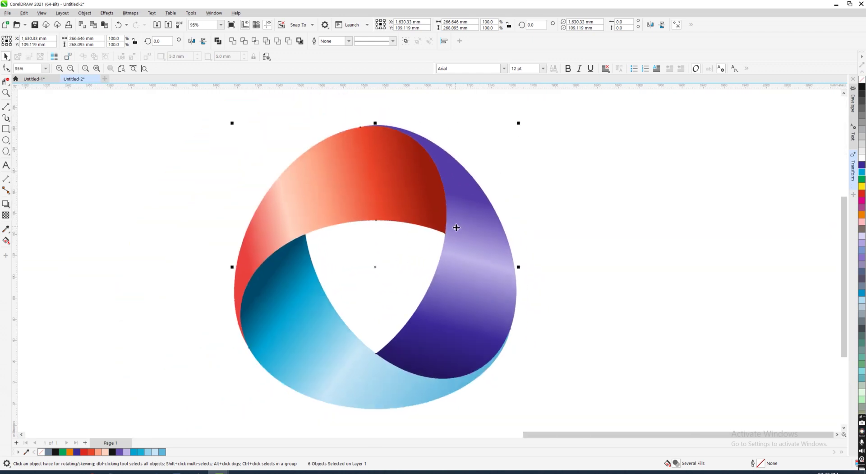
scroll(453, 225, "up", 2)
scroll(453, 224, "up", 2)
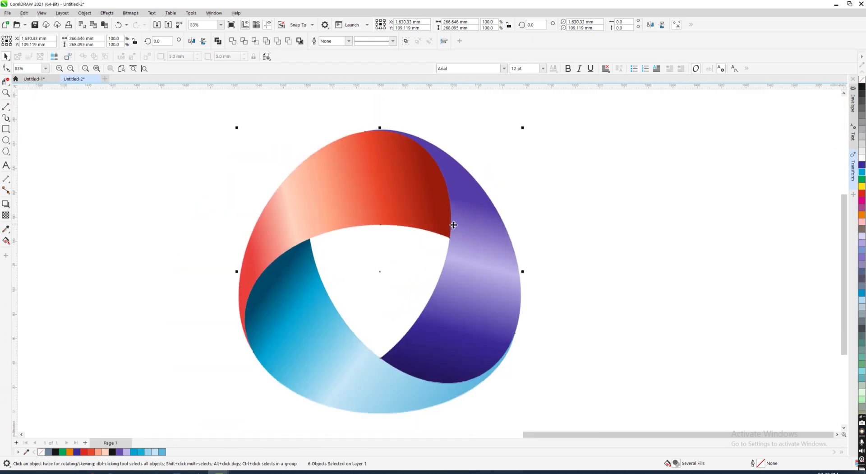
scroll(453, 224, "down", 2)
Duplicate the complete swirl logo and place the copy to the left of the original.
left_click(529, 248)
left_click_drag(207, 148, 530, 352)
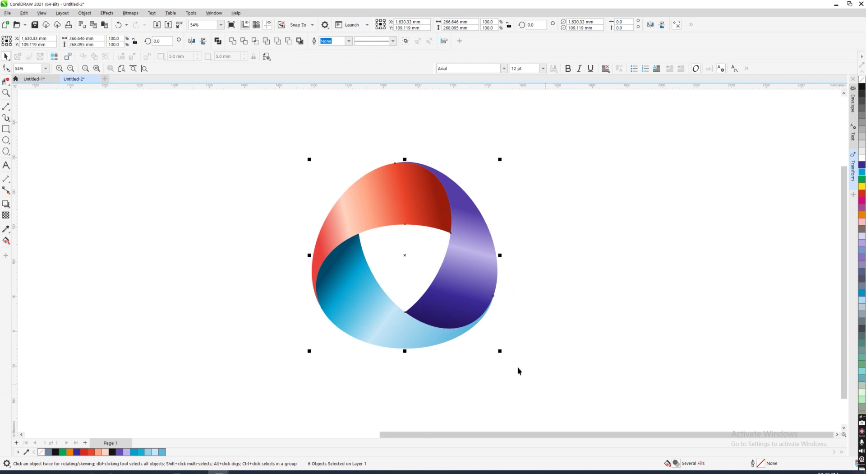
left_click_drag(464, 295, 281, 288)
scroll(506, 329, "down", 1)
scroll(361, 249, "up", 1)
Change the gradient start stop of the left copy's violet band to dark maroon, C33 M92 Y64 K67.
left_click(310, 278)
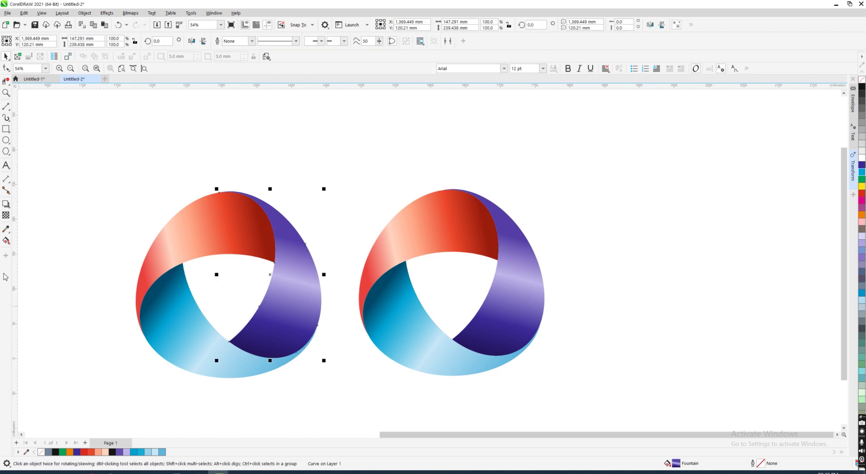
left_click(6, 240)
left_click_drag(146, 324, 263, 357)
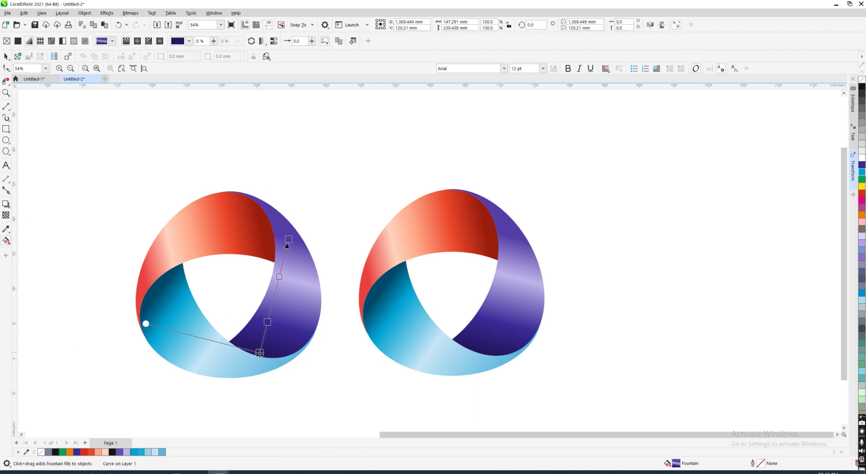
left_click(260, 353)
left_click(274, 350)
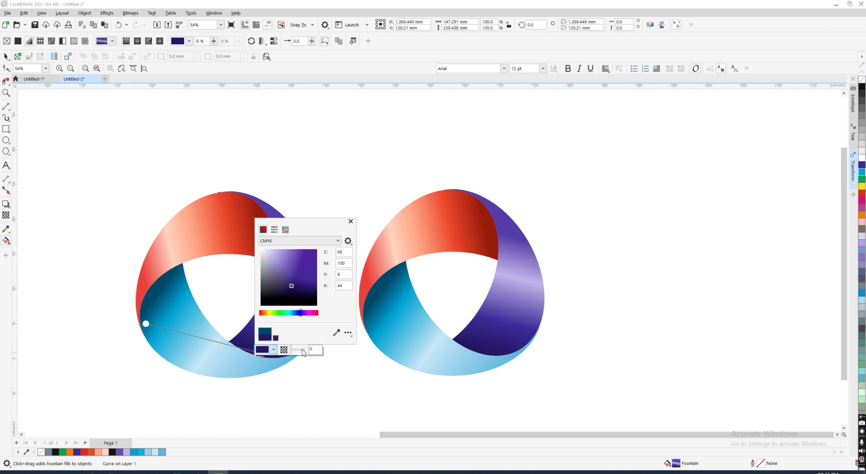
left_click(318, 312)
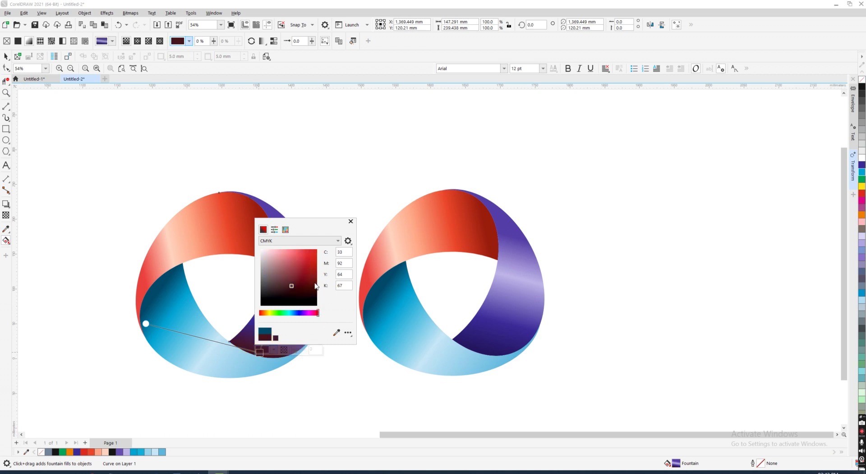
left_click(305, 374)
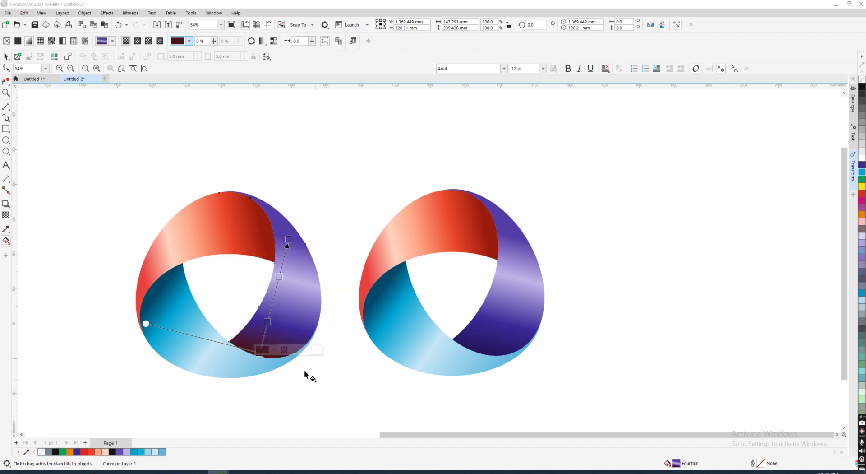
Set the same band's 27% gradient stop to maroon, C20 M90 Y58 K46.
double_click(268, 323)
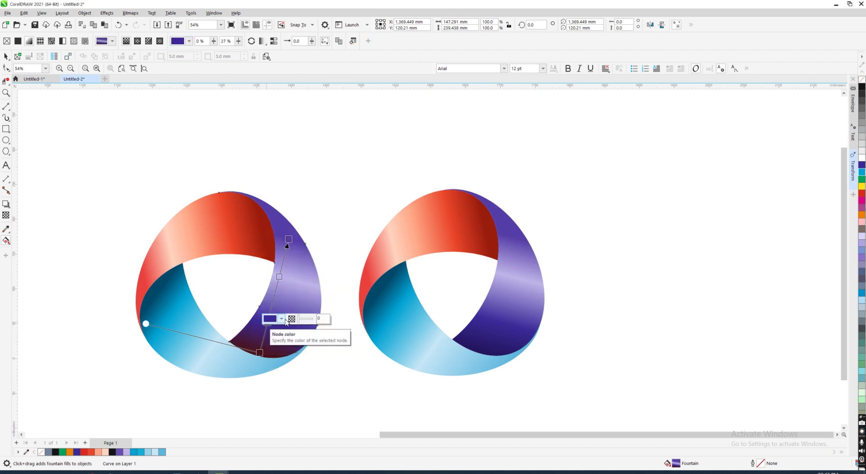
left_click(281, 319)
left_click(272, 334)
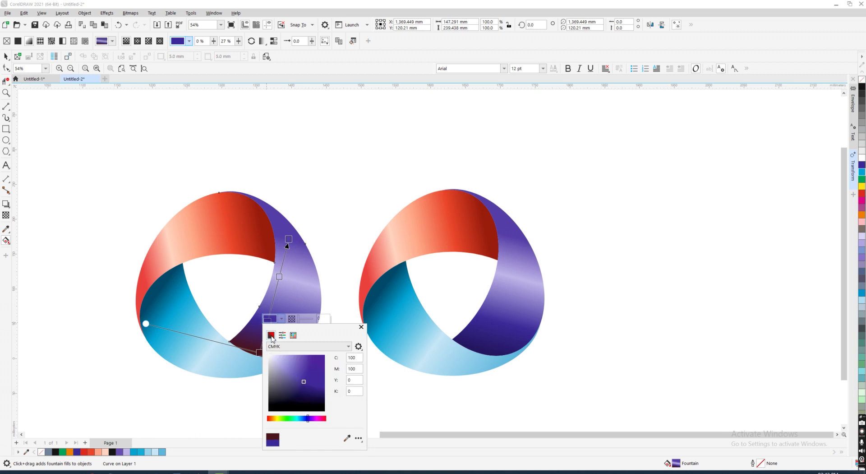
left_click(326, 419)
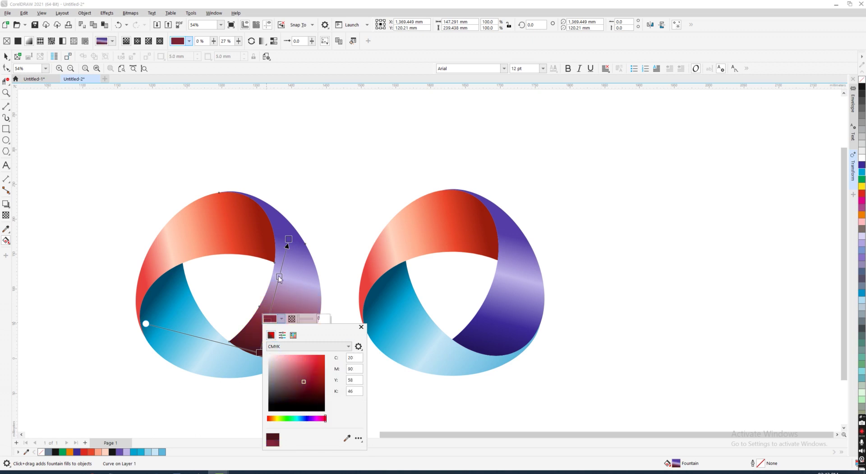
Recolour the upper end stop of the band's gradient to muted red, C24 M80 Y59 K36.
left_click(288, 239)
left_click(289, 239)
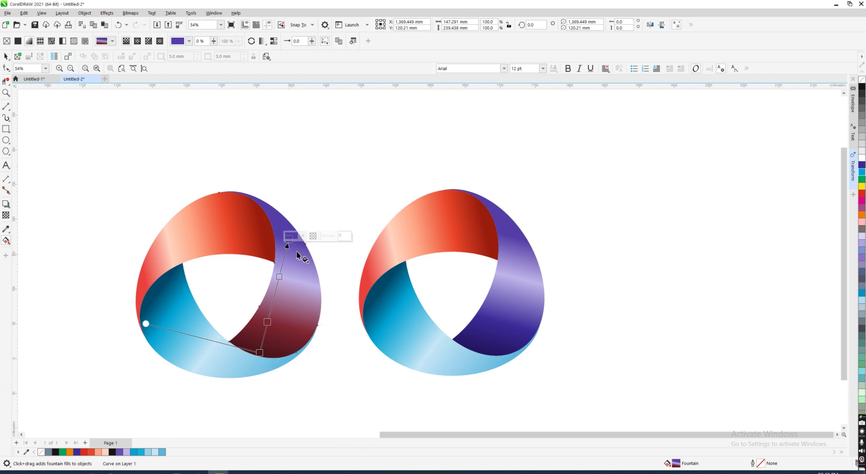
left_click(290, 237)
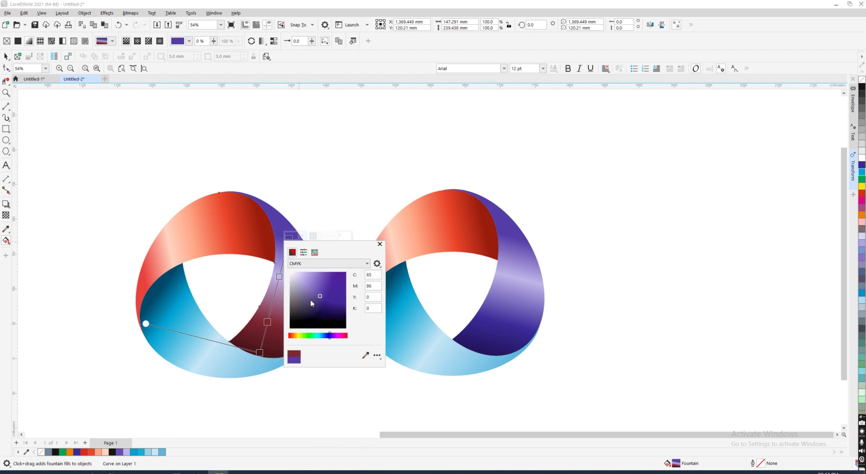
left_click(347, 336)
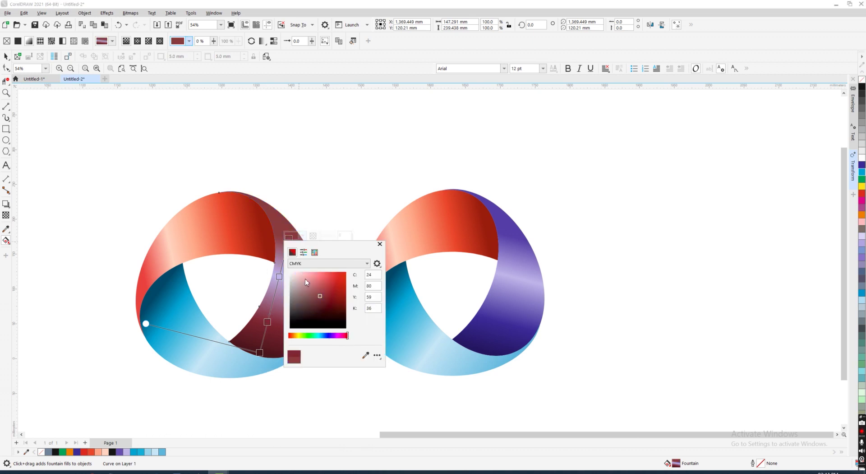
left_click(280, 277)
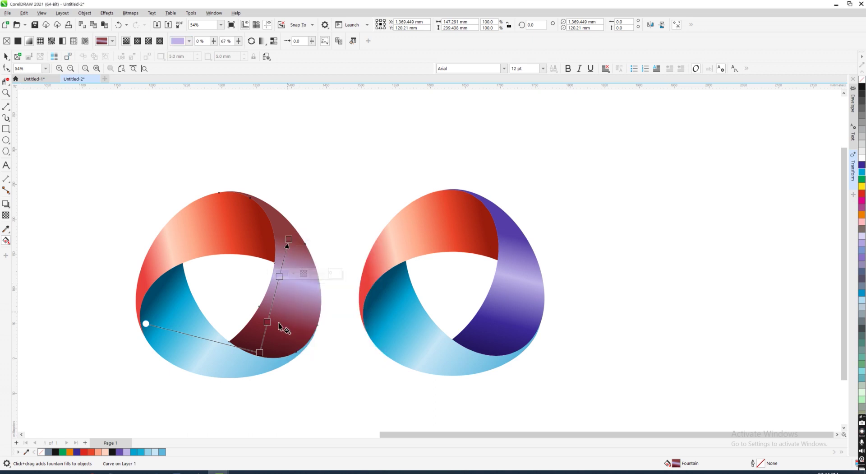
left_click(260, 352)
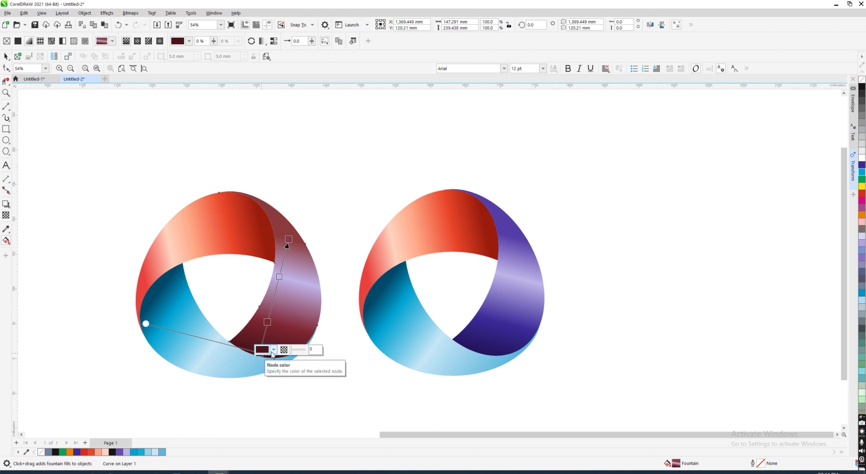
left_click(275, 351)
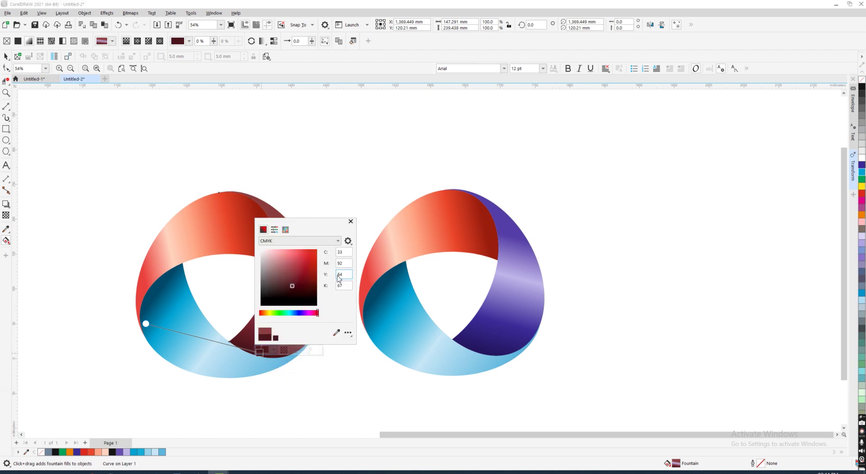
left_click(321, 377)
Recolour the left copy's maroon band: make the 27% gradient stop palette red and the 67% stop light red, C0 M60 Y39 K0.
left_click(269, 322)
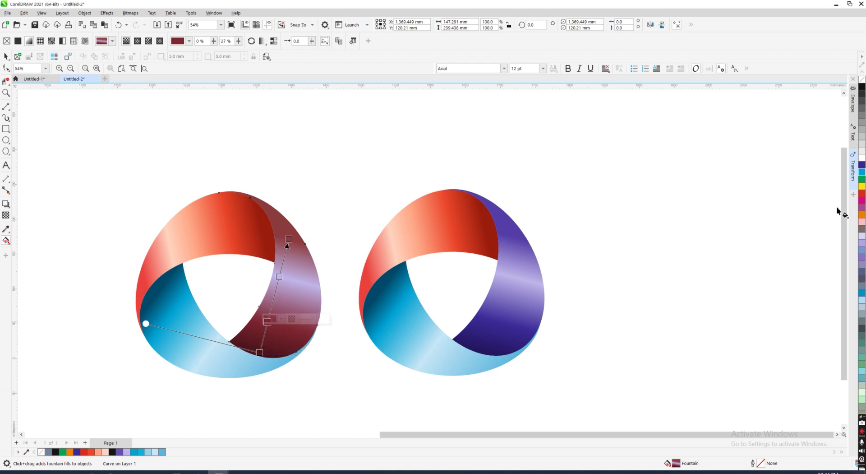
left_click(862, 193)
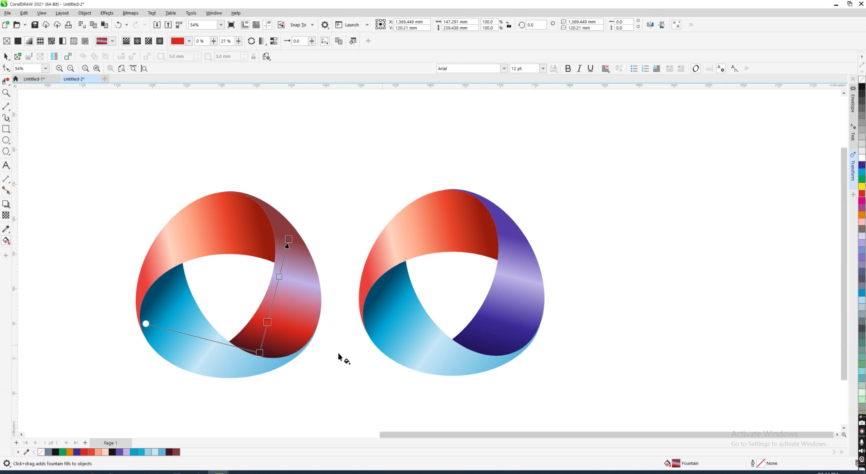
left_click(281, 276)
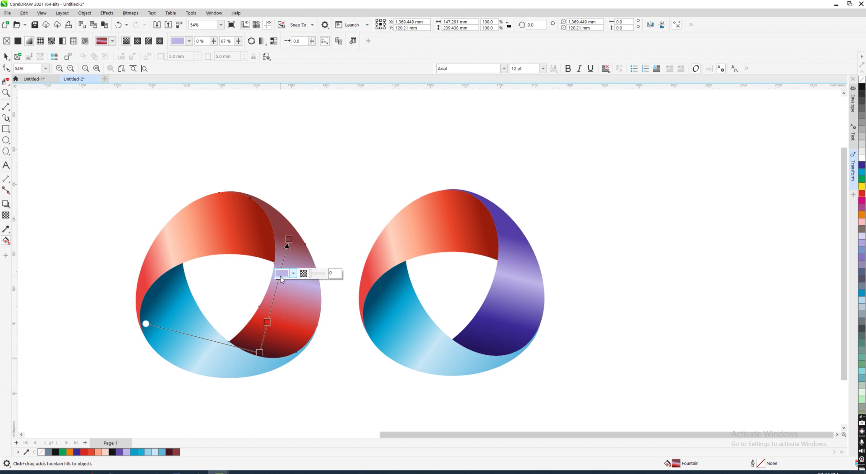
left_click(296, 273)
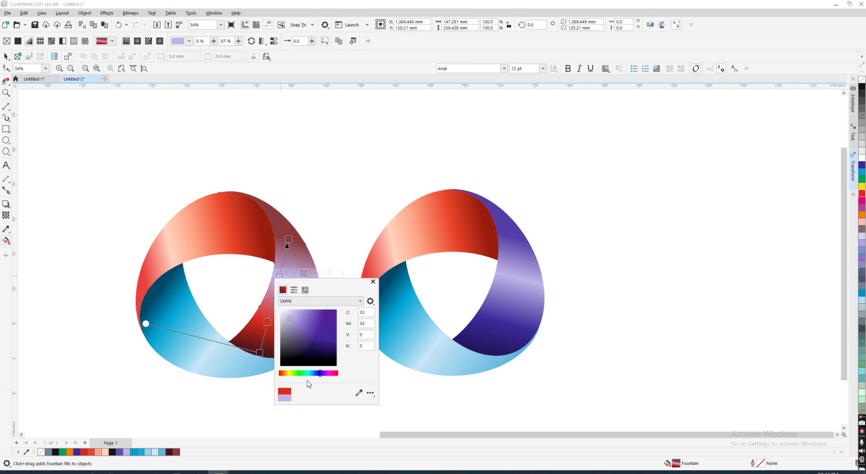
left_click(336, 374)
left_click(311, 314)
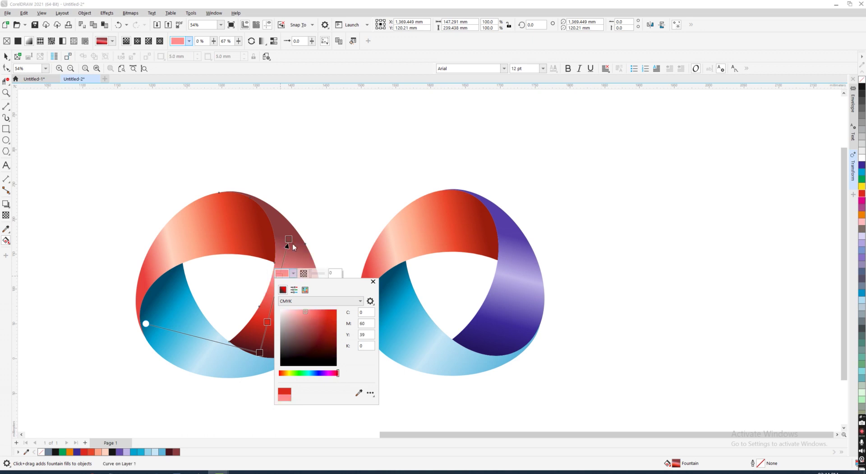
Change the upper end stop of the same band's gradient to bright red, C0 M98 Y93 K0.
left_click(289, 238)
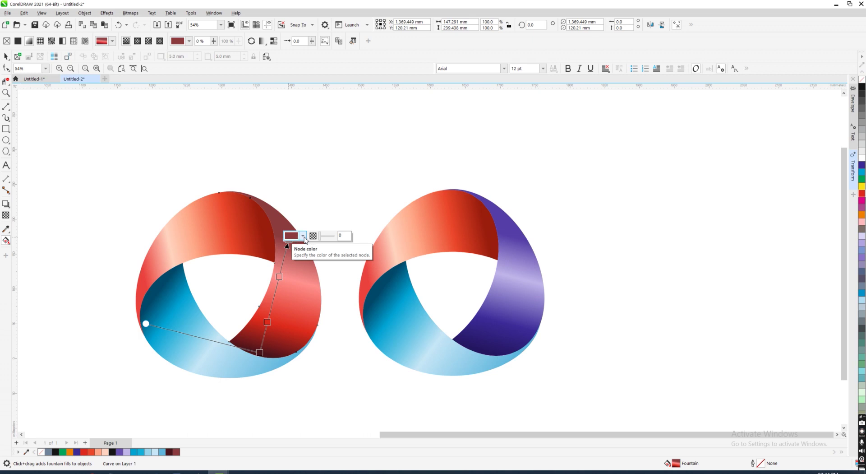
left_click(292, 236)
left_click(345, 277)
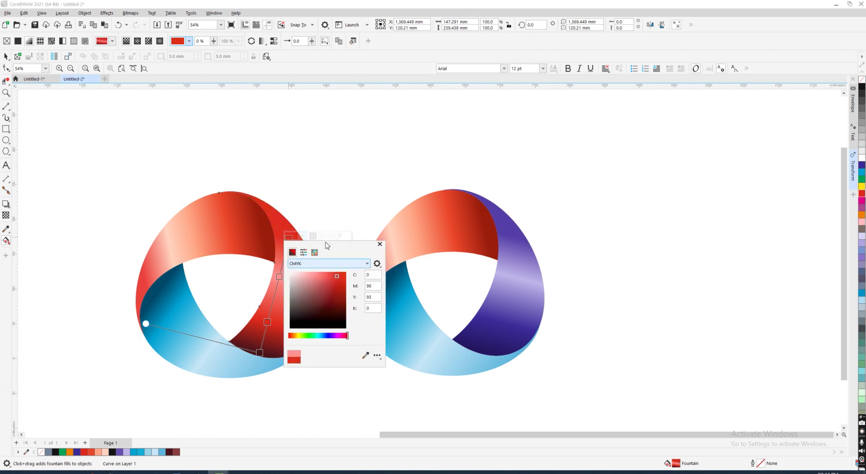
Change the gradient start stop of the left copy's blue band to dark red, C12 M100 Y100 K56.
left_click(202, 360)
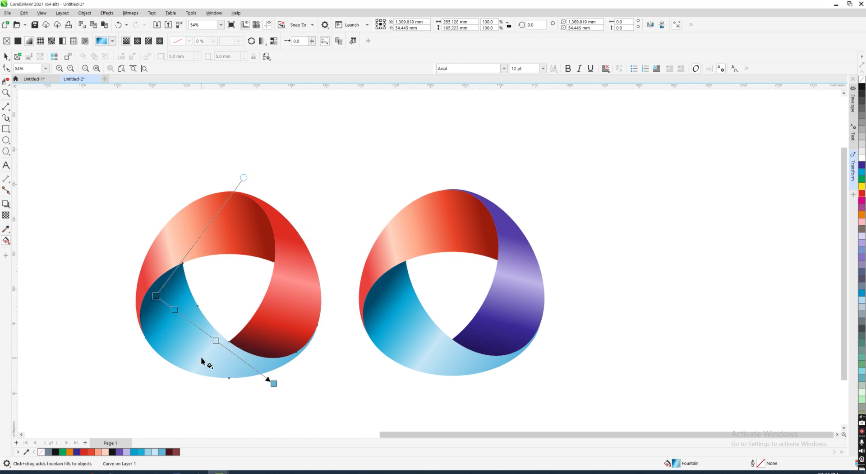
left_click(155, 297)
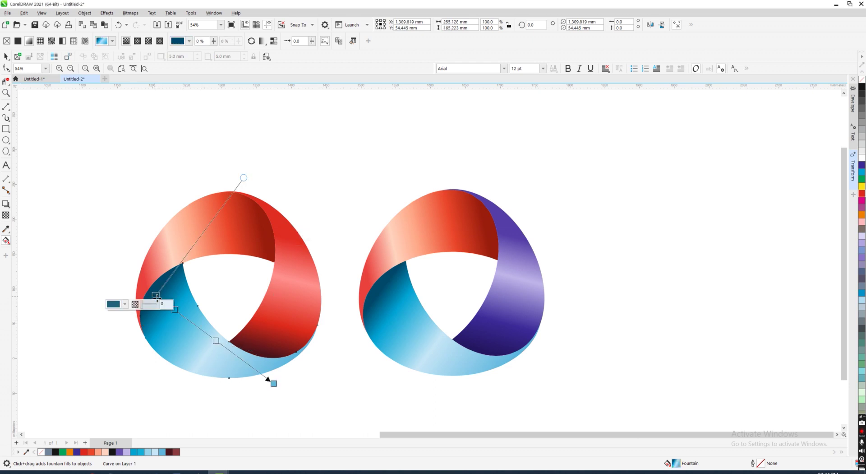
left_click(114, 304)
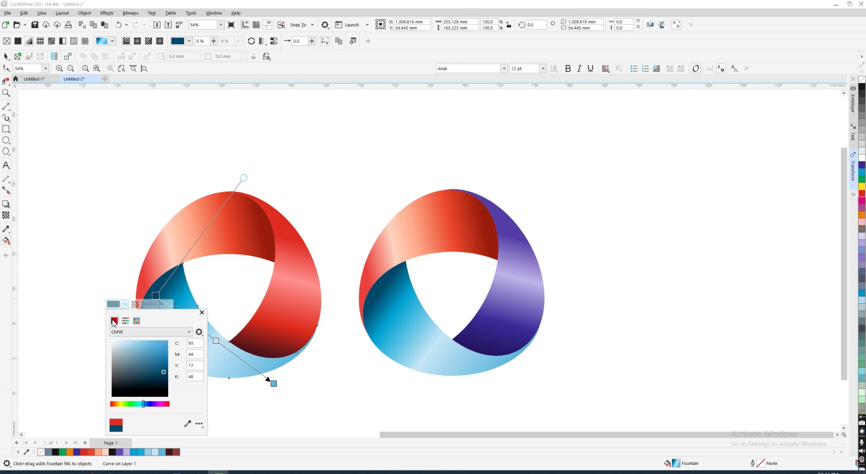
left_click_drag(161, 405, 171, 405)
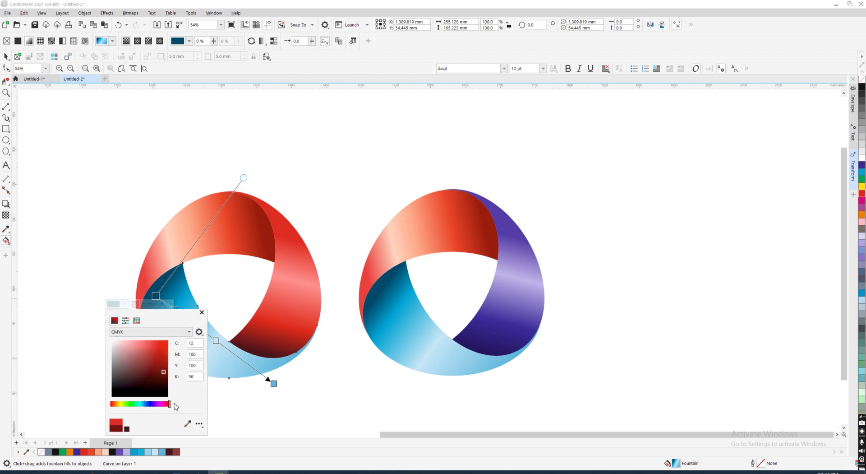
left_click(231, 411)
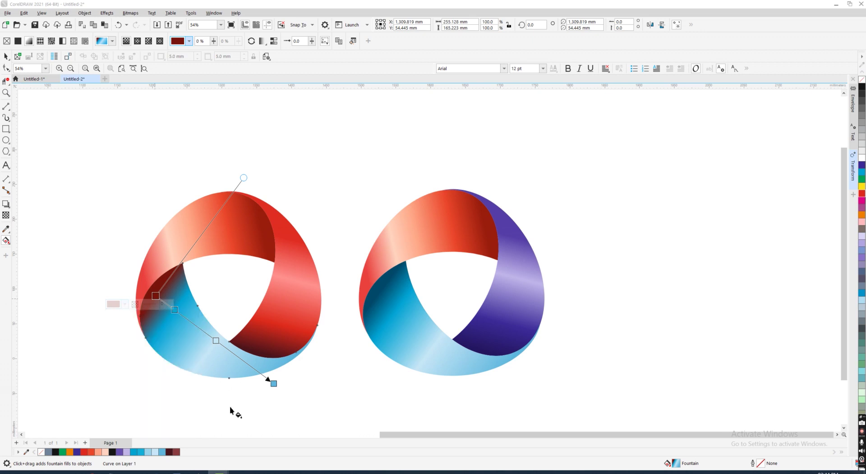
Recolour the blue band's 16% gradient stop with the palette red.
double_click(176, 310)
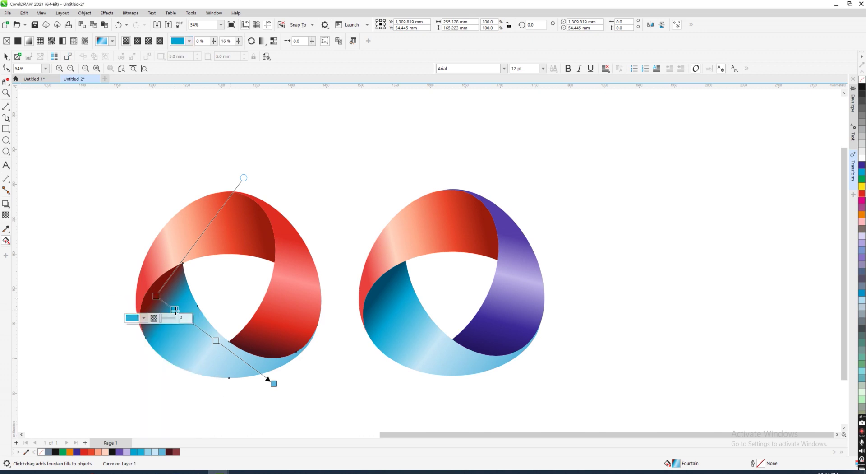
left_click(132, 317)
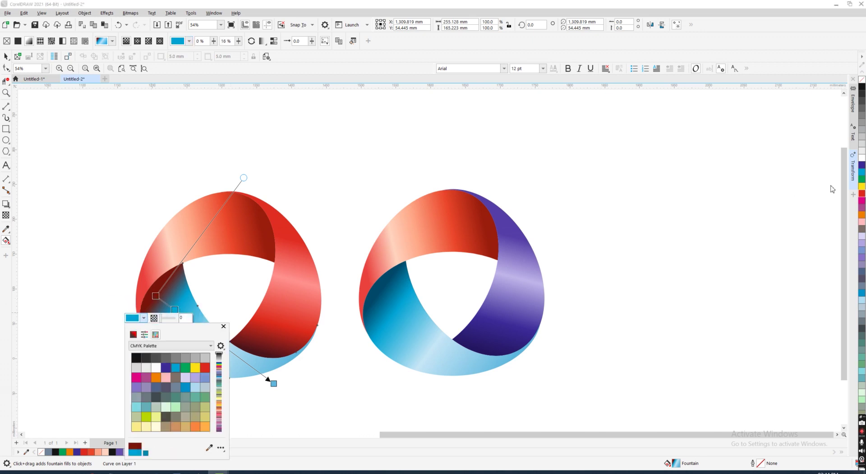
left_click(862, 197)
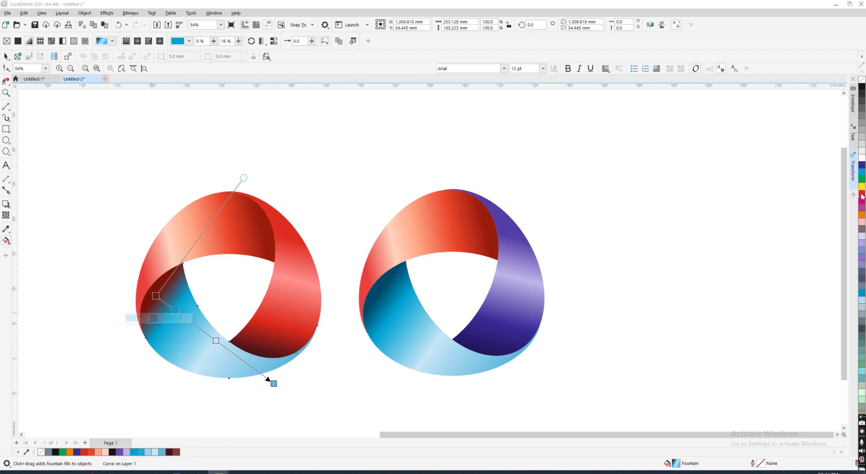
left_click(863, 196)
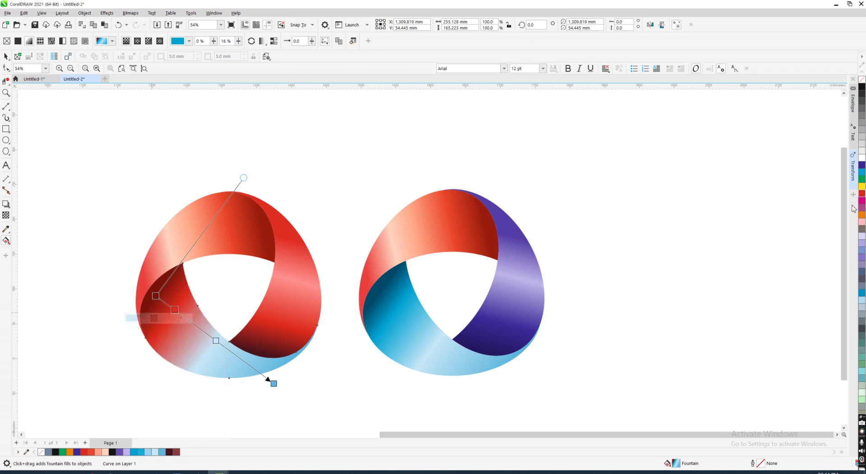
Recolour the same band's gradient end stop with the palette red and adjust it to a slightly lighter red.
left_click(274, 384)
left_click(243, 392)
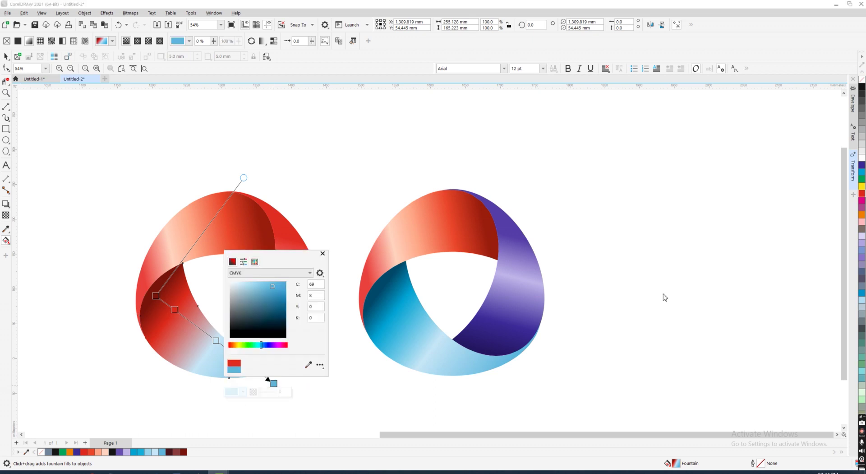
left_click(863, 197)
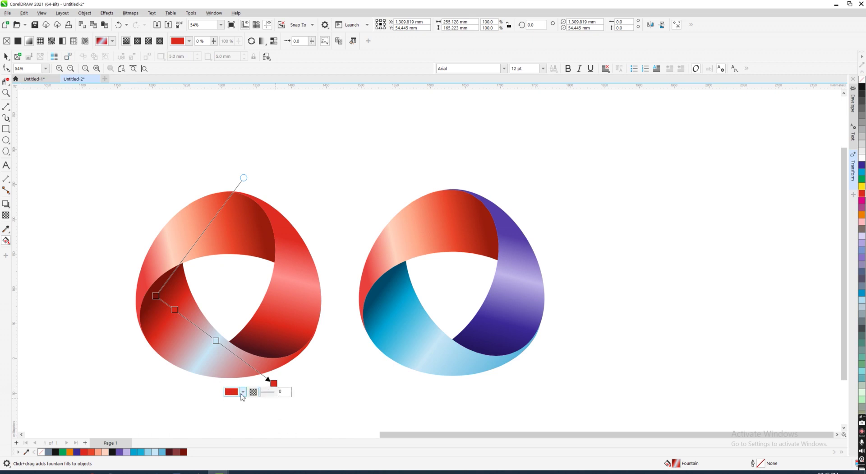
left_click(243, 392)
left_click(233, 261)
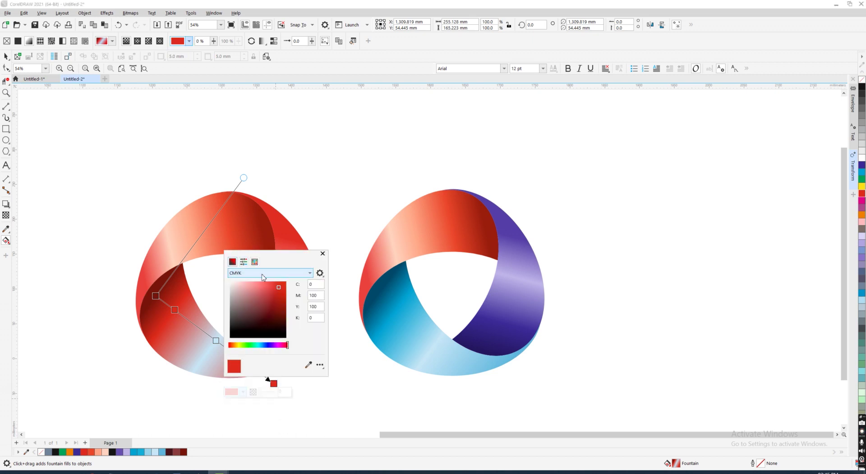
left_click(275, 287)
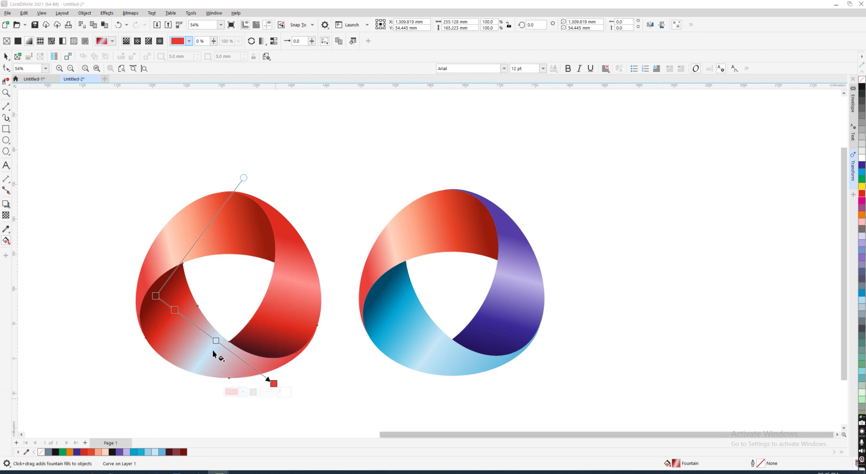
Set the same band's 51% gradient stop to light pink, C0 M48 Y30 K0.
left_click(217, 341)
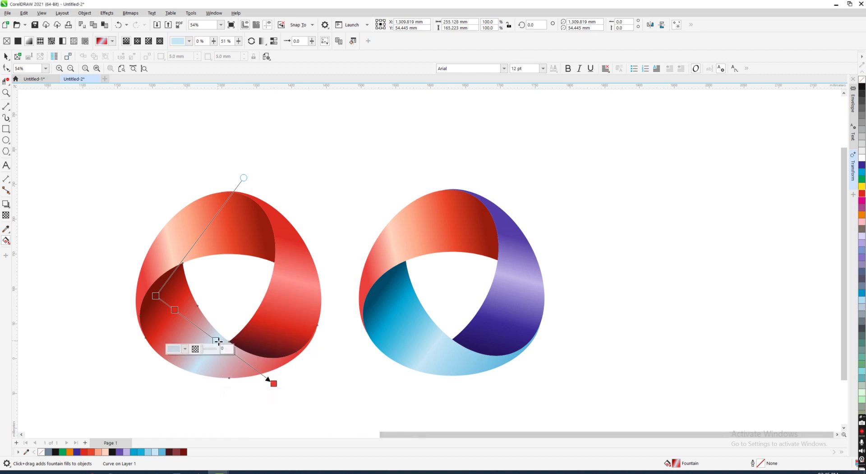
left_click(185, 349)
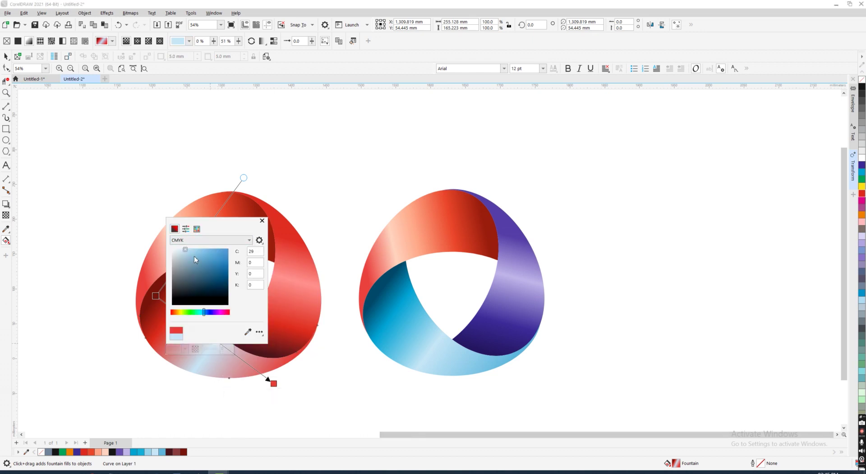
left_click(229, 314)
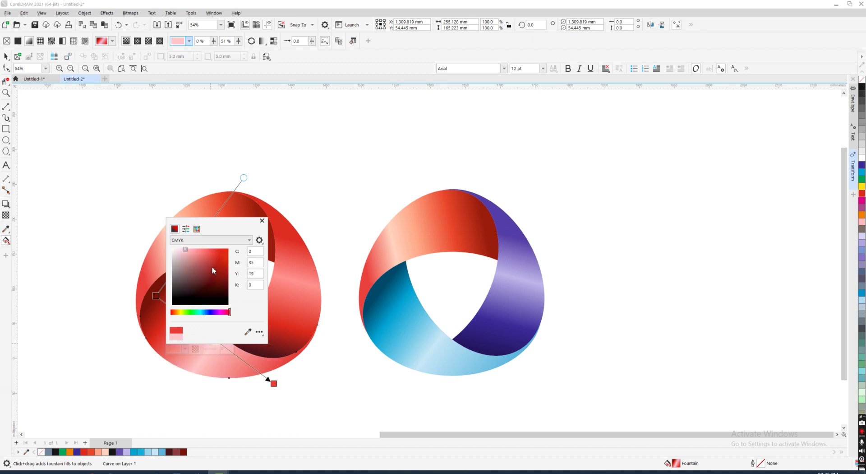
left_click(193, 250)
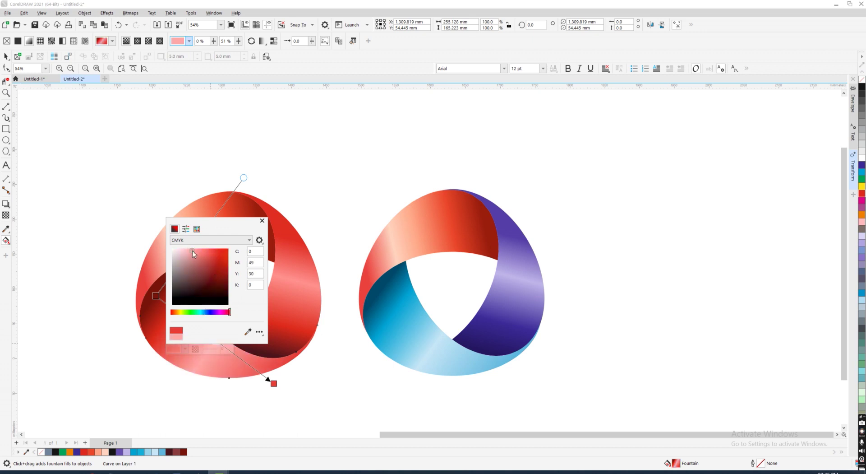
left_click(308, 396)
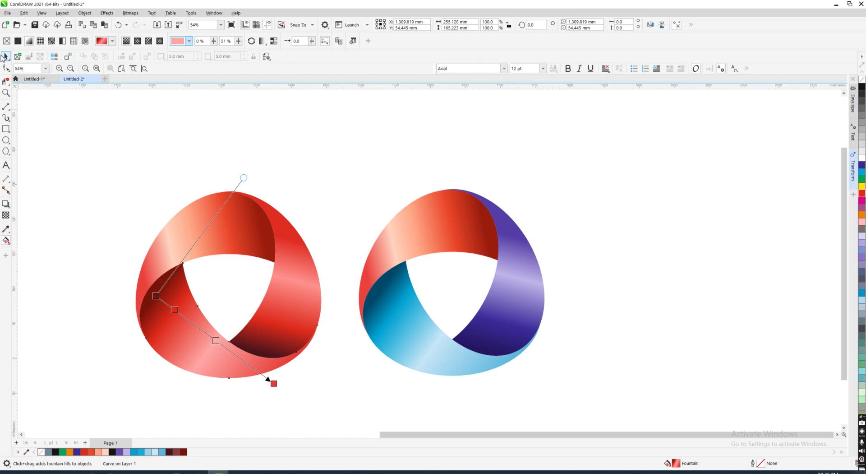
Deselect the band and compare the recoloured left logo with the original, both close up and side by side.
left_click(6, 57)
left_click(49, 175)
scroll(297, 267, "down", 2)
scroll(337, 264, "up", 3)
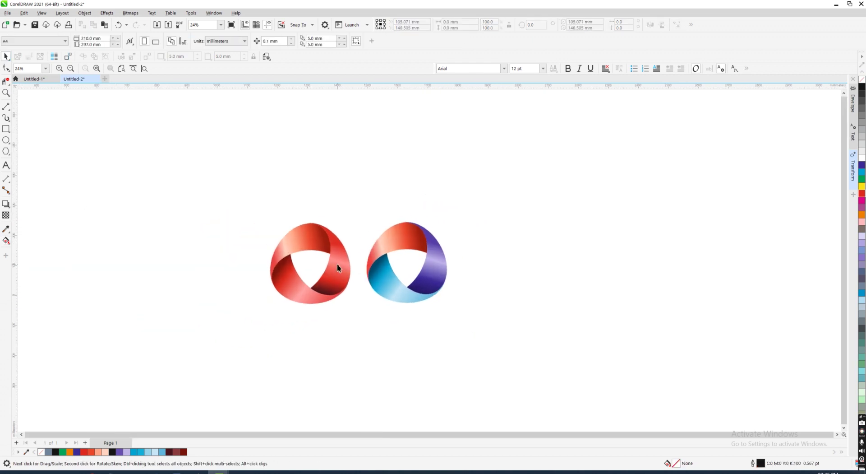
scroll(220, 228, "up", 2)
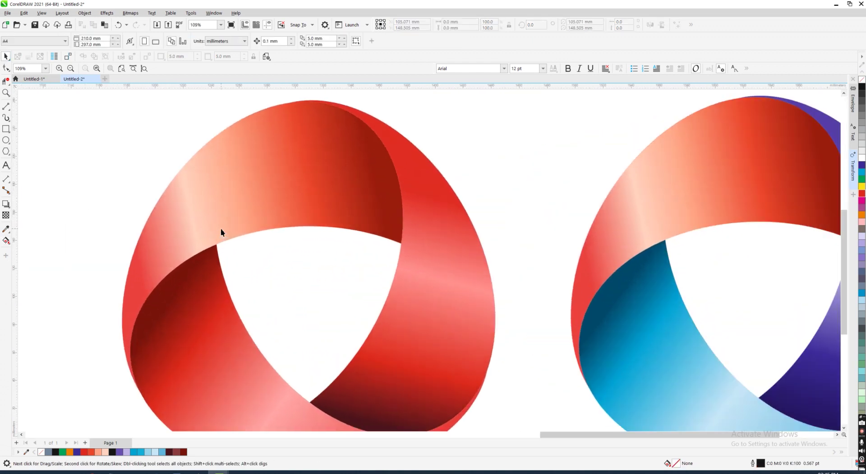
scroll(221, 228, "down", 4)
scroll(442, 256, "up", 1)
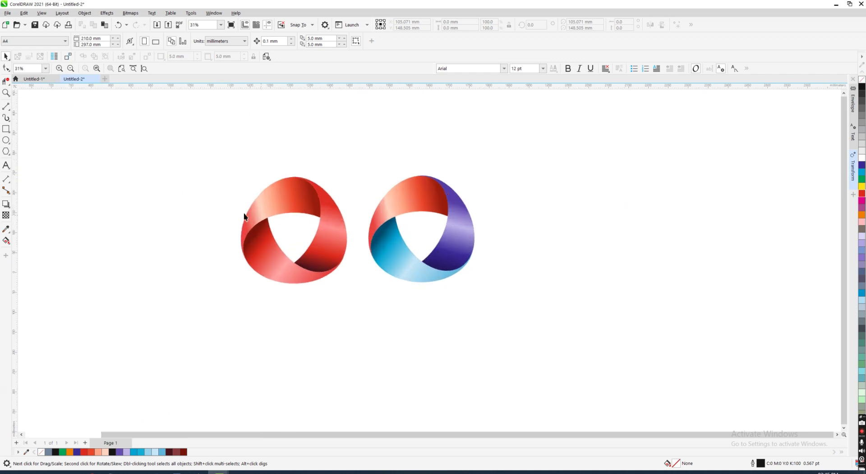